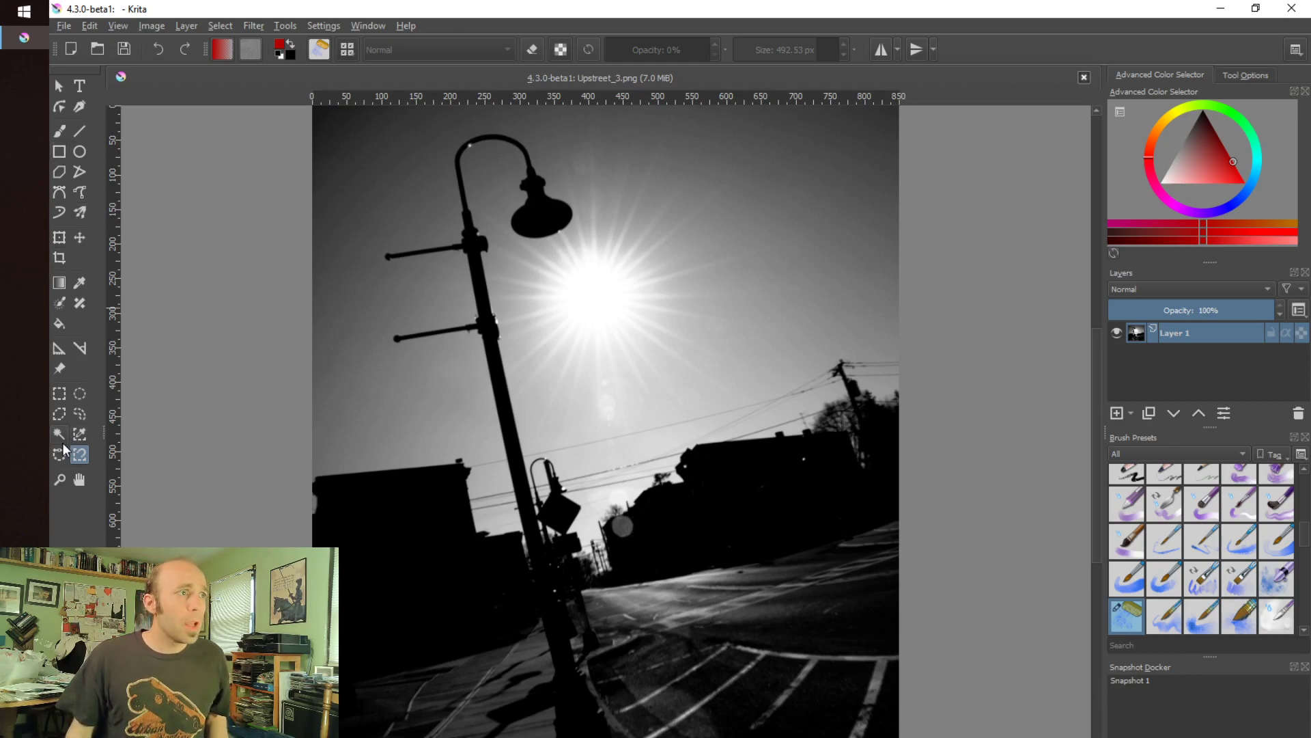
- Splatter red paint across the photo with the Freehand Brush, then revert to Snapshot 1
left_click(60, 130)
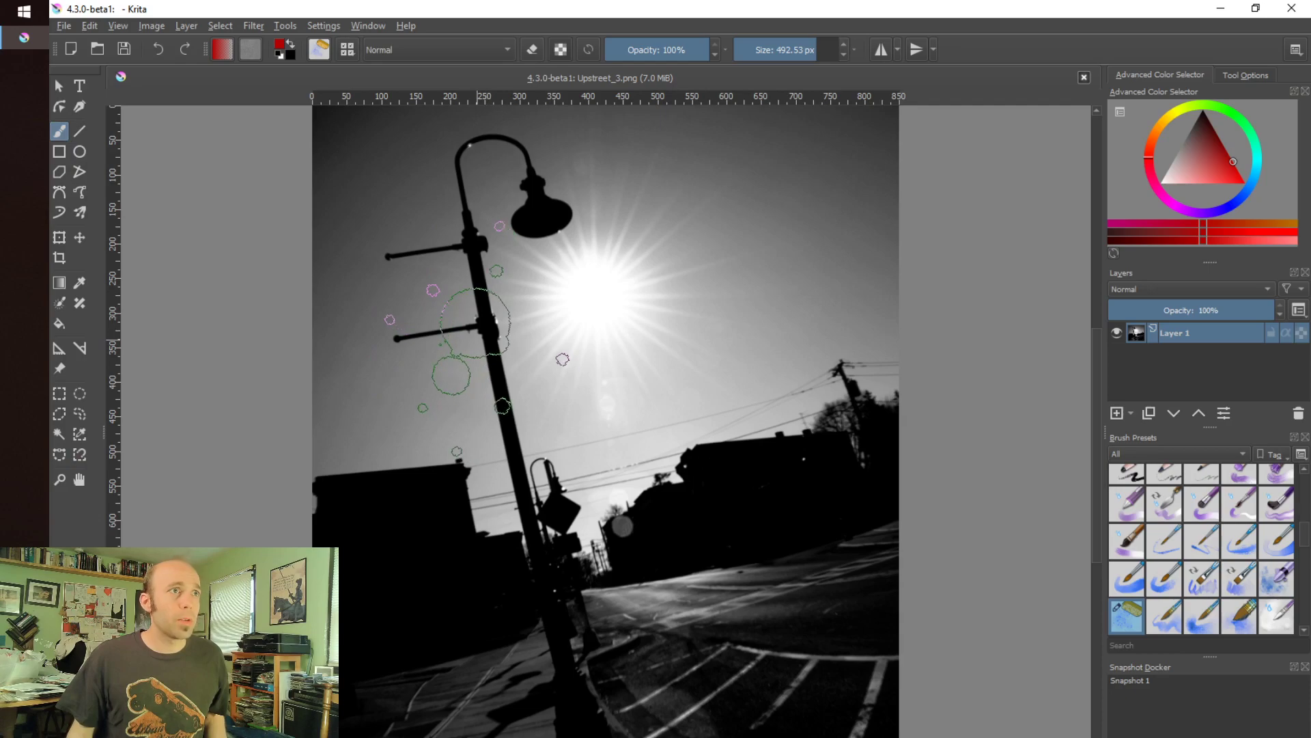
mouse_move(589, 321)
left_mouse_down()
mouse_move(740, 521)
mouse_move(741, 501)
left_mouse_up()
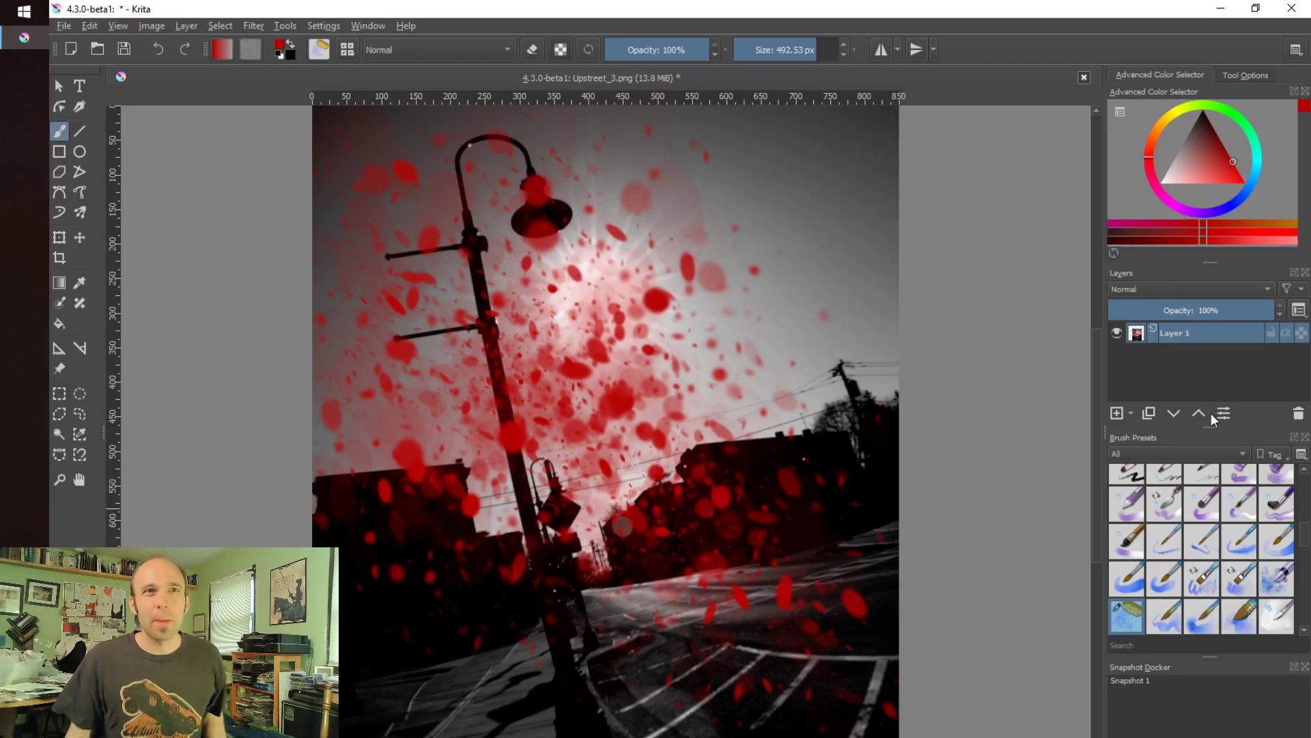
left_click(1137, 681)
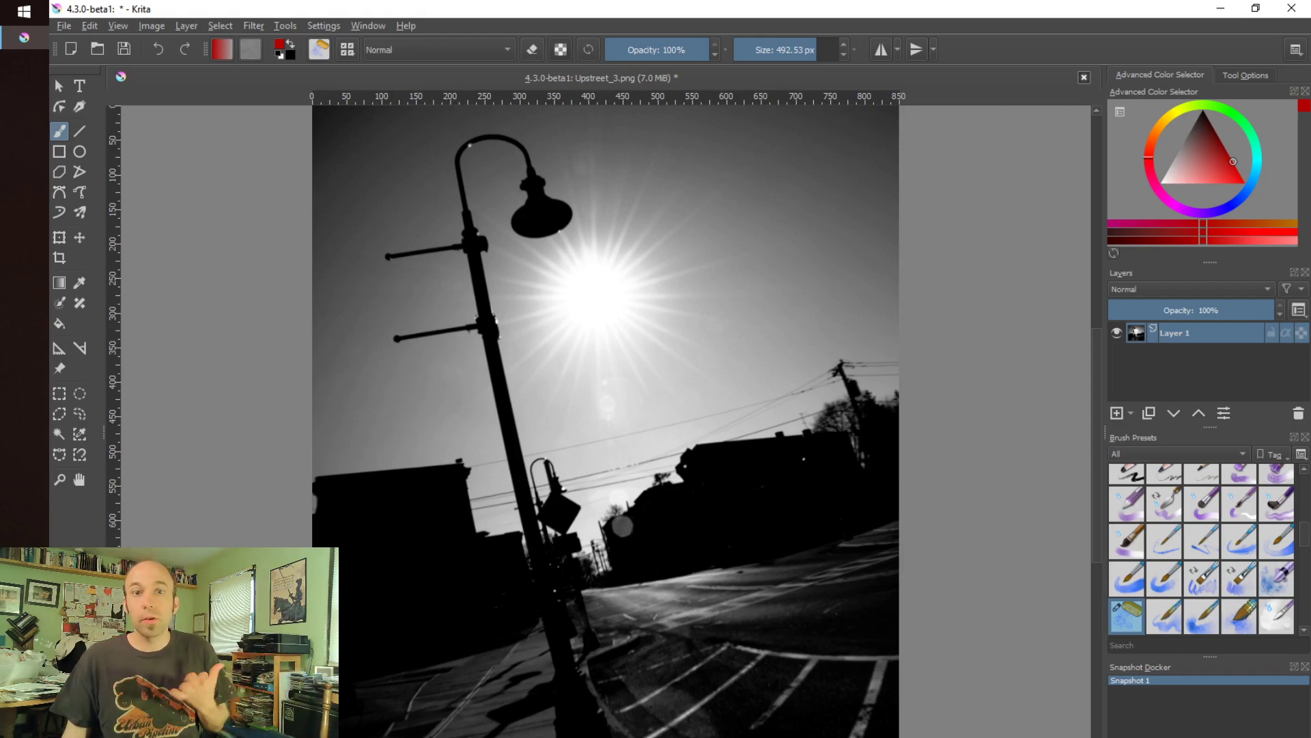
left_click(255, 26)
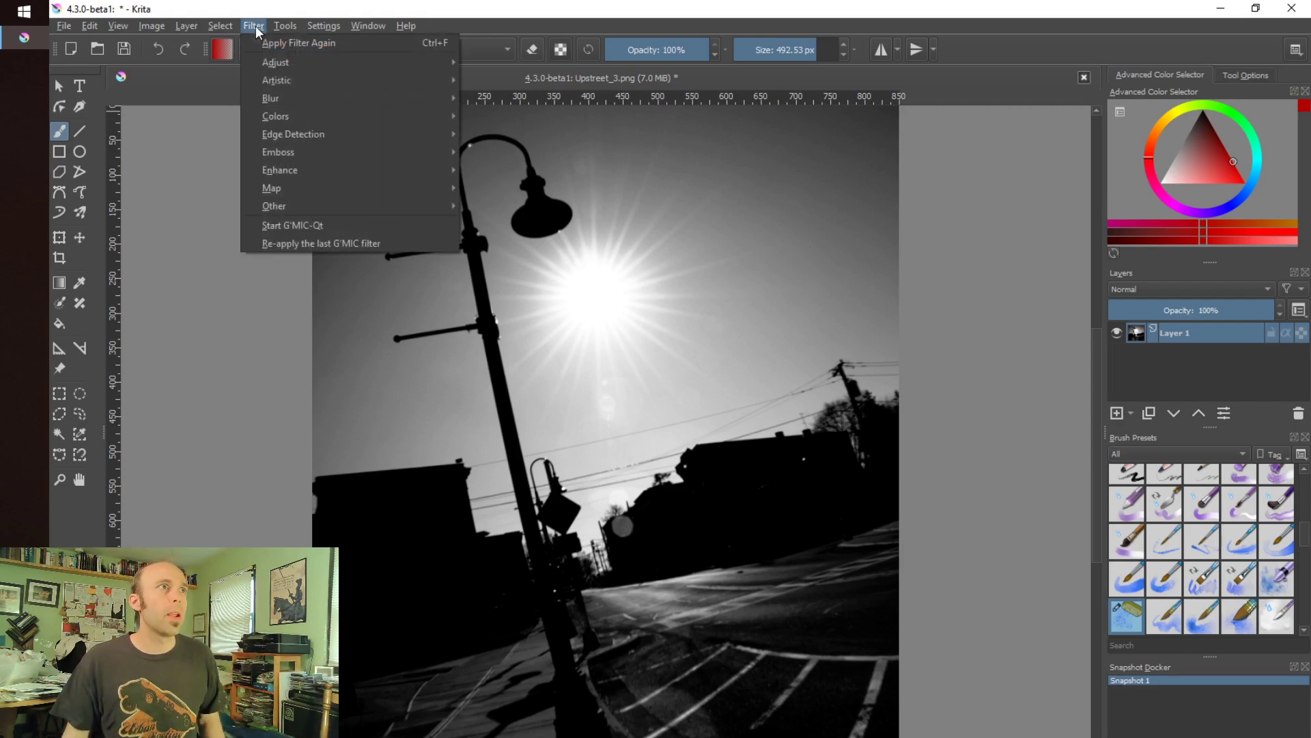
mouse_move(310, 25)
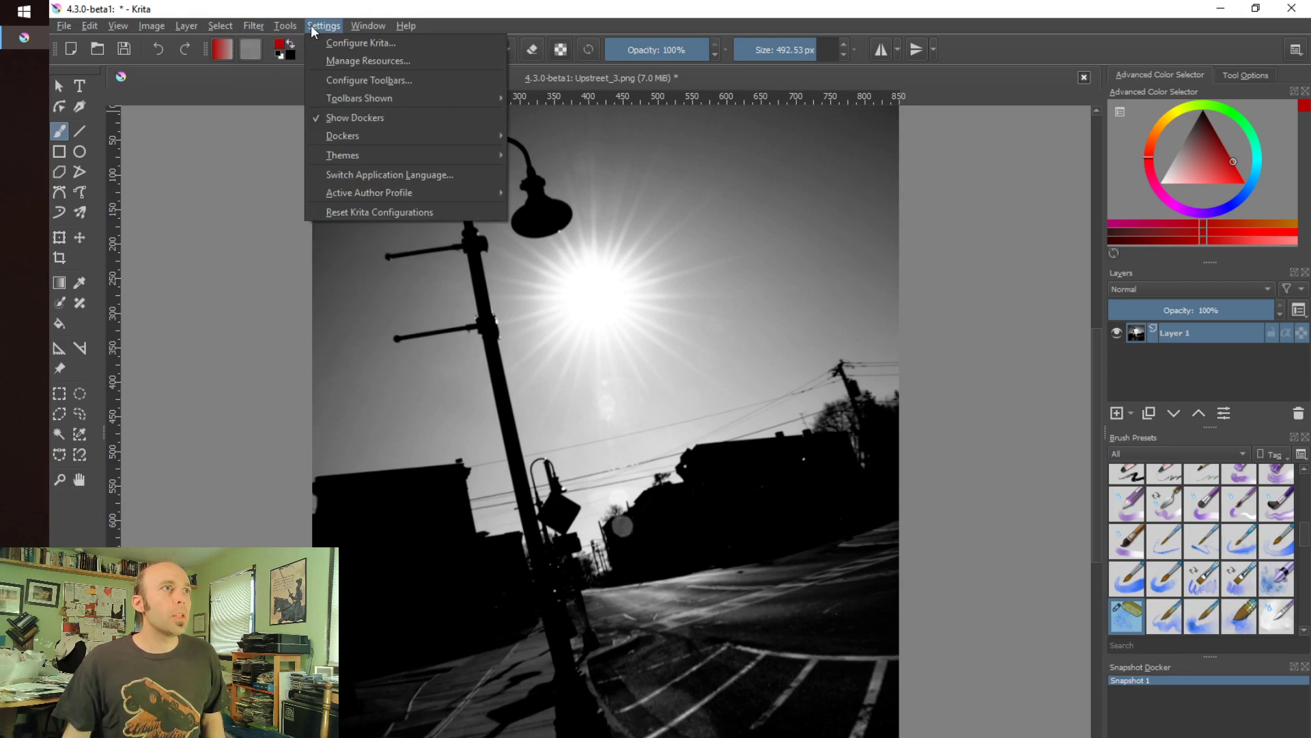
mouse_move(367, 134)
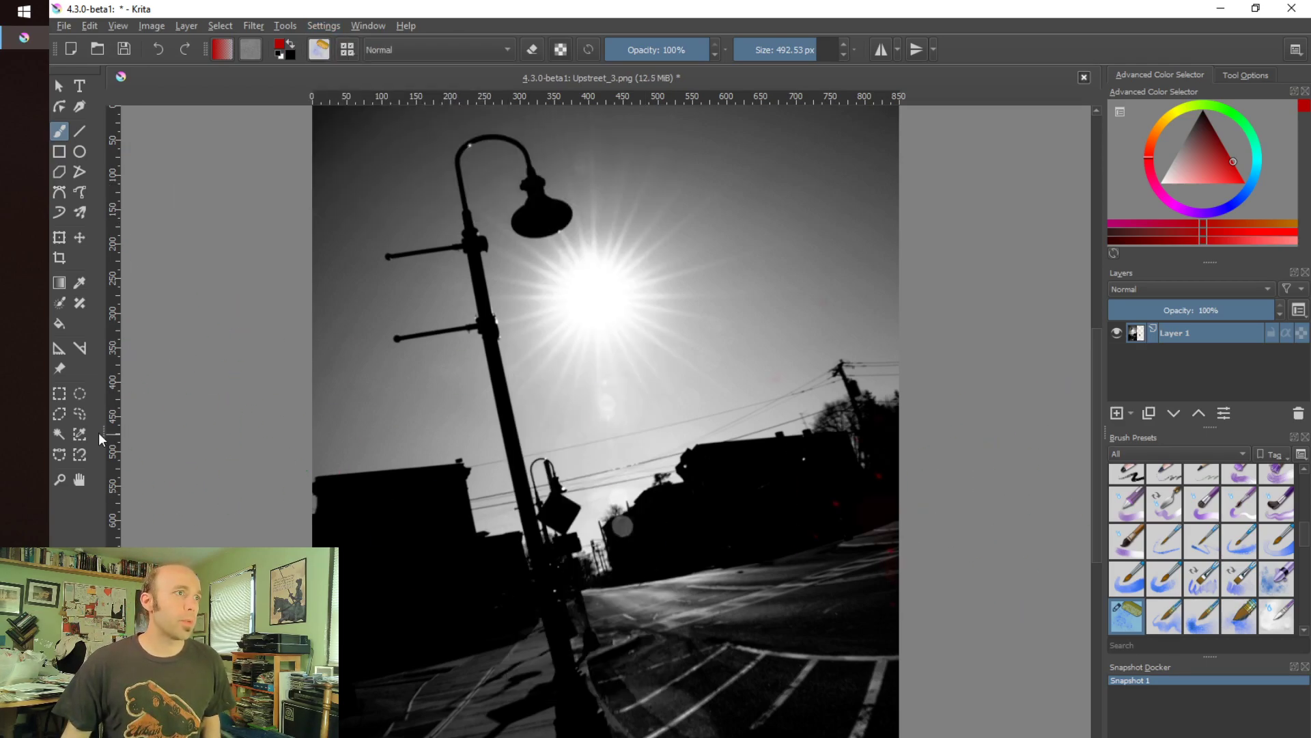
- Magic-wand select the black lamp pole and its connected dark shapes at fuzziness 13
left_click(59, 436)
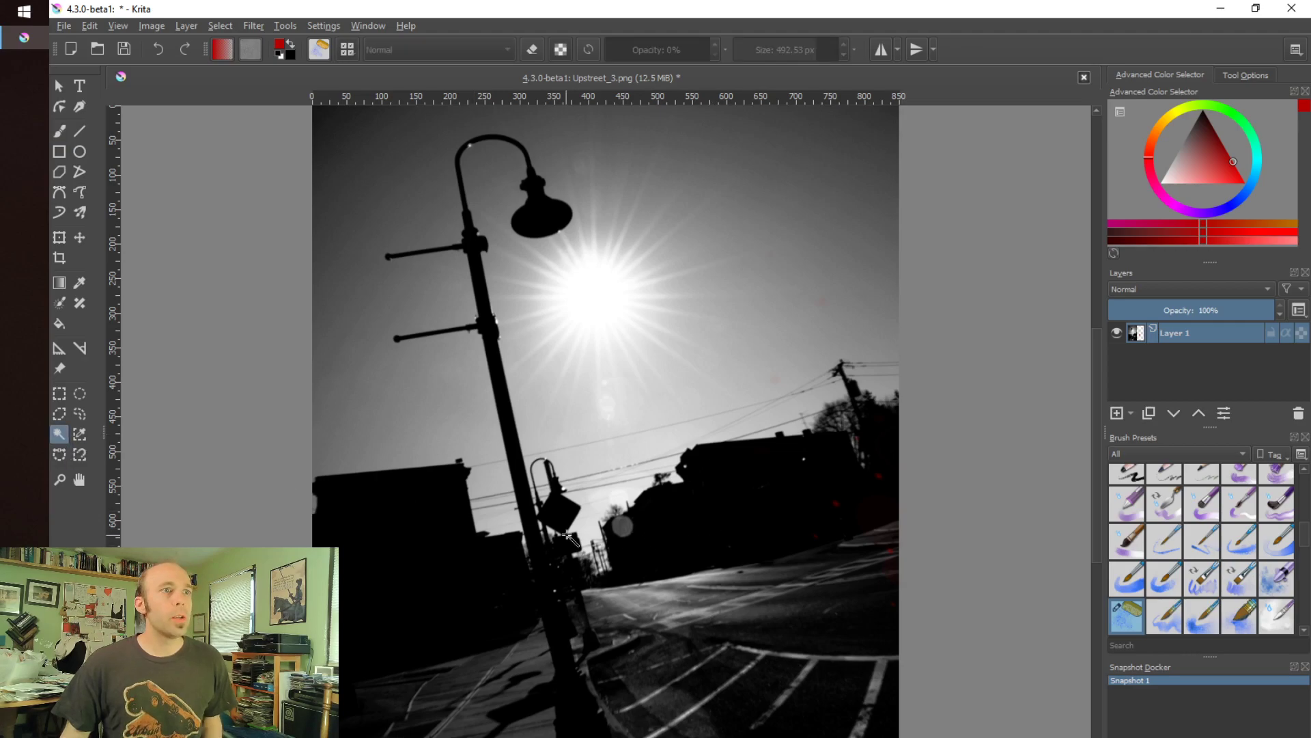
scroll(513, 482, "up", 5)
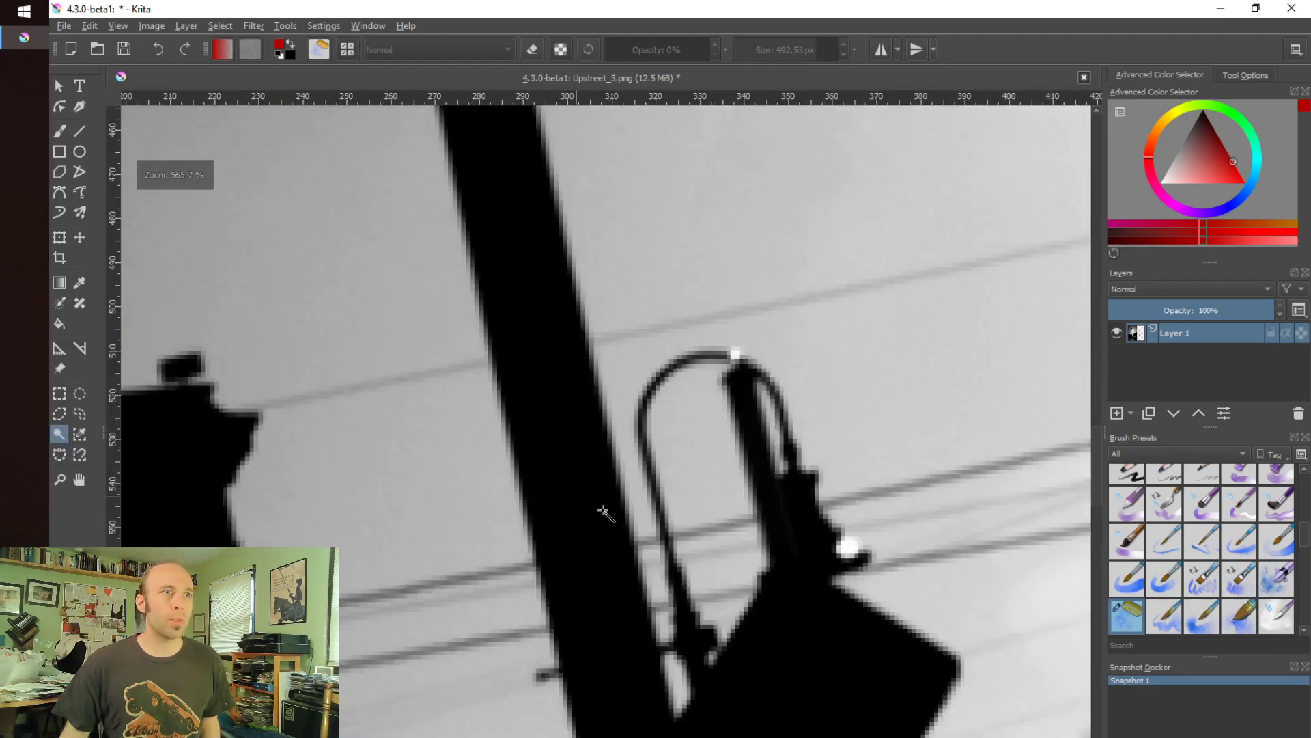
left_click(574, 452)
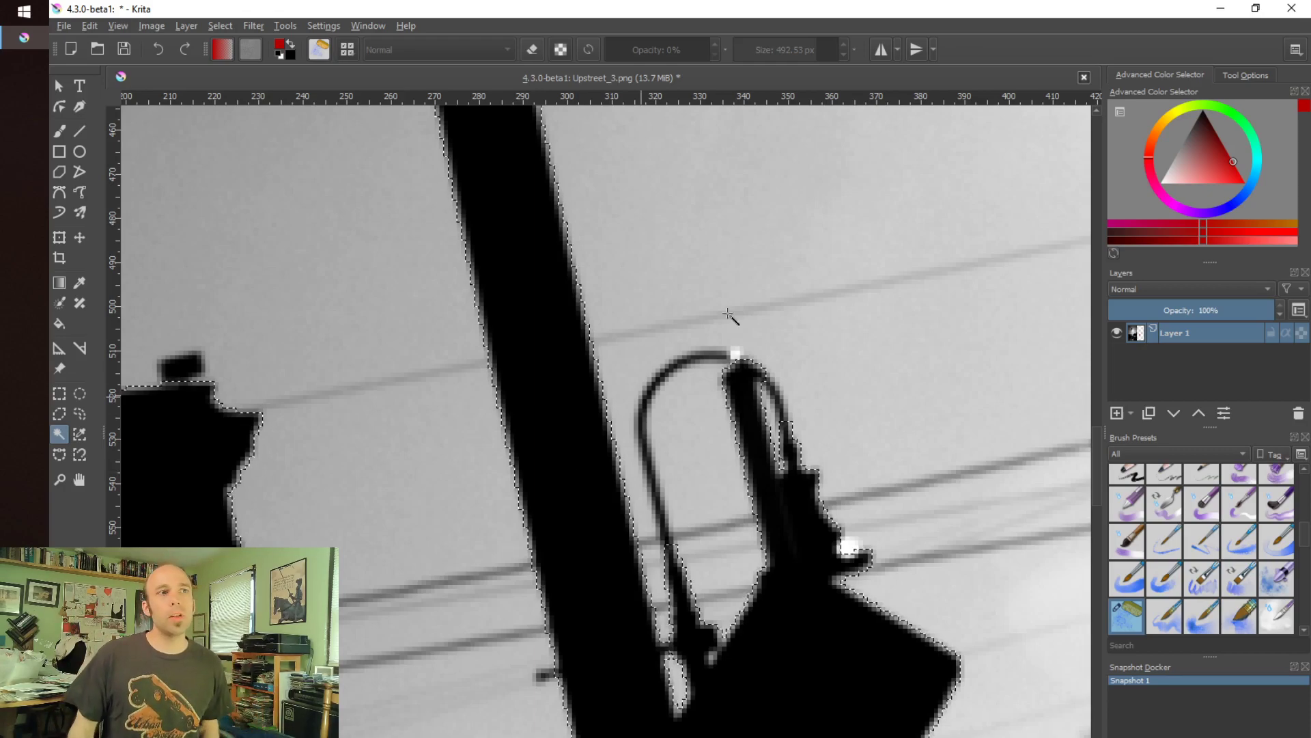
left_click(1246, 76)
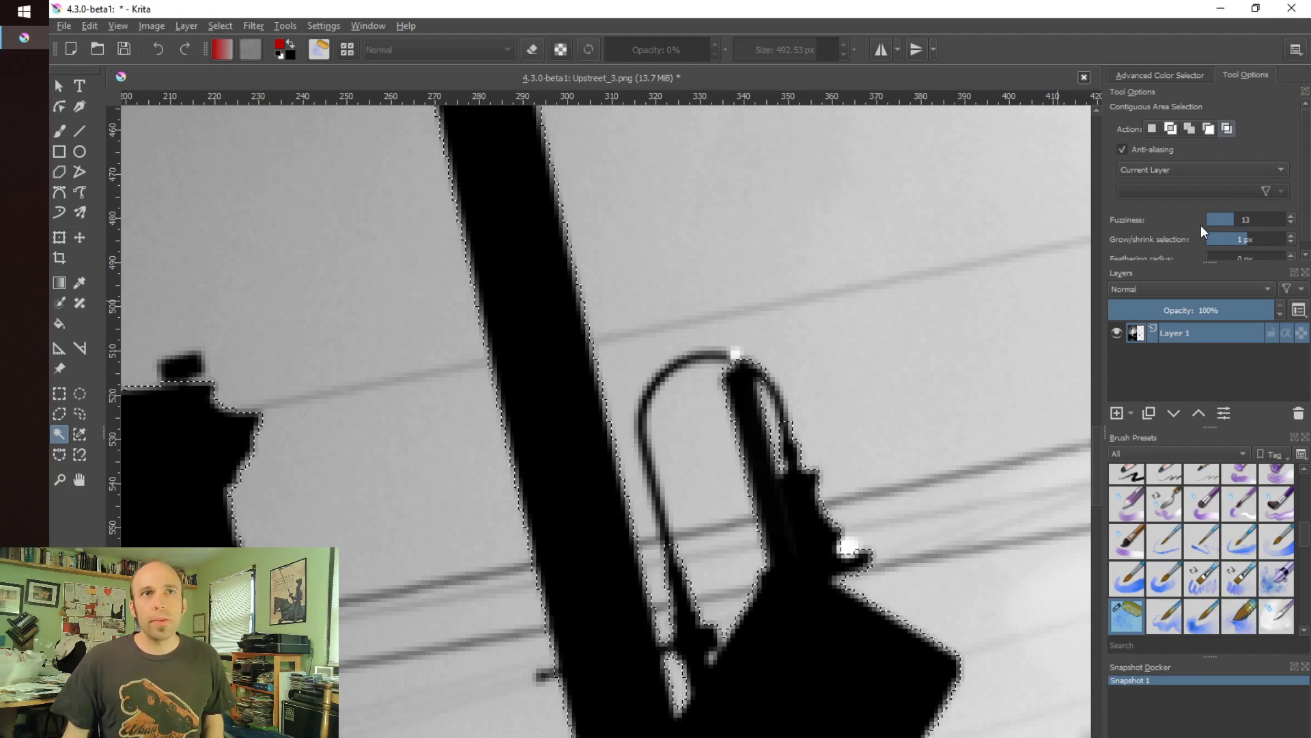
- Add an empty Layer 2, hide the photo layer, and paste the silhouette as a new layer
left_click(1118, 414)
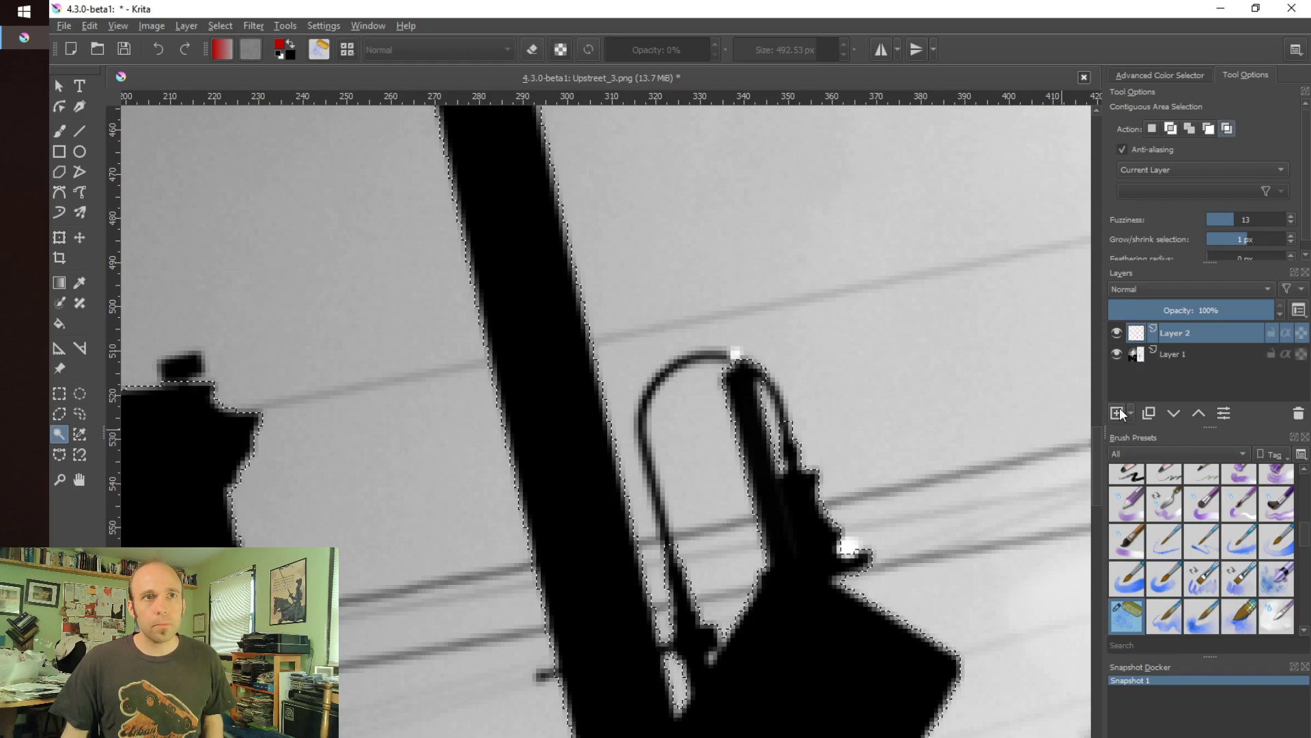
left_click(1117, 353)
key("ctrl+v")
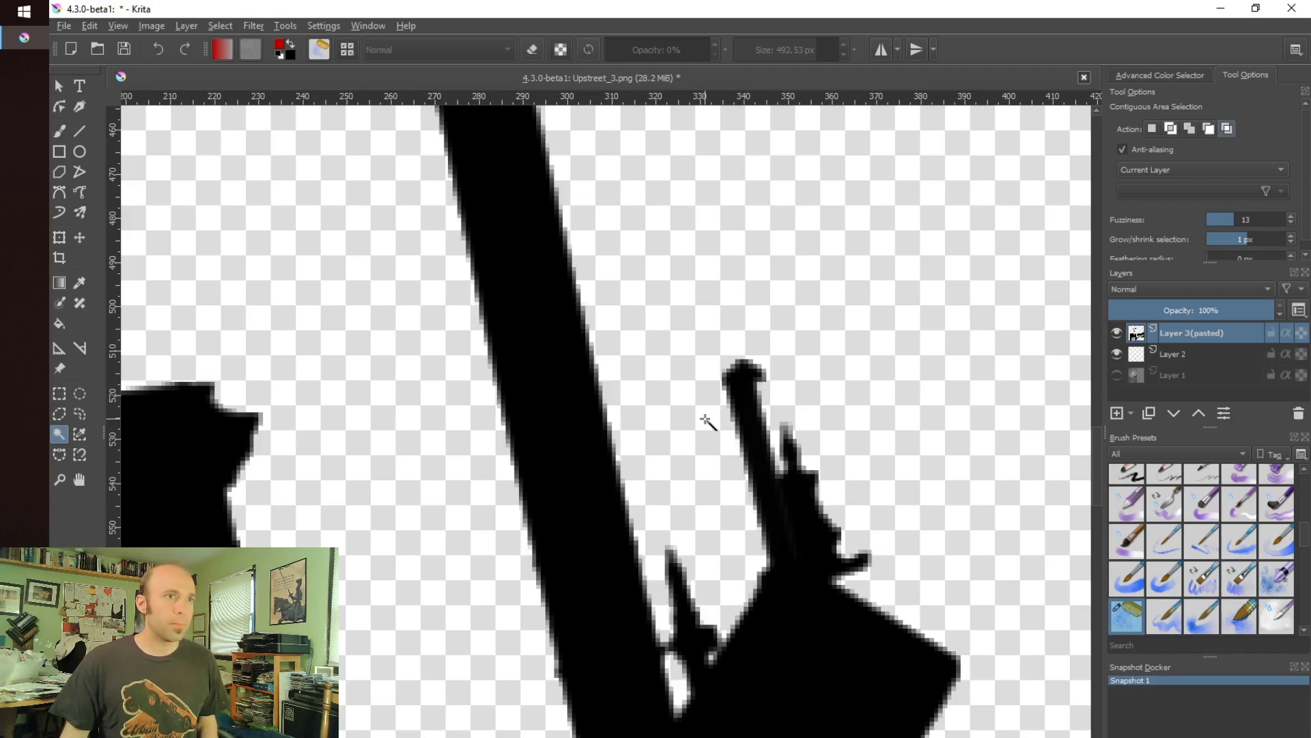
- Hide the pasted silhouette layer, Layer 3
scroll(608, 408, "down", 5)
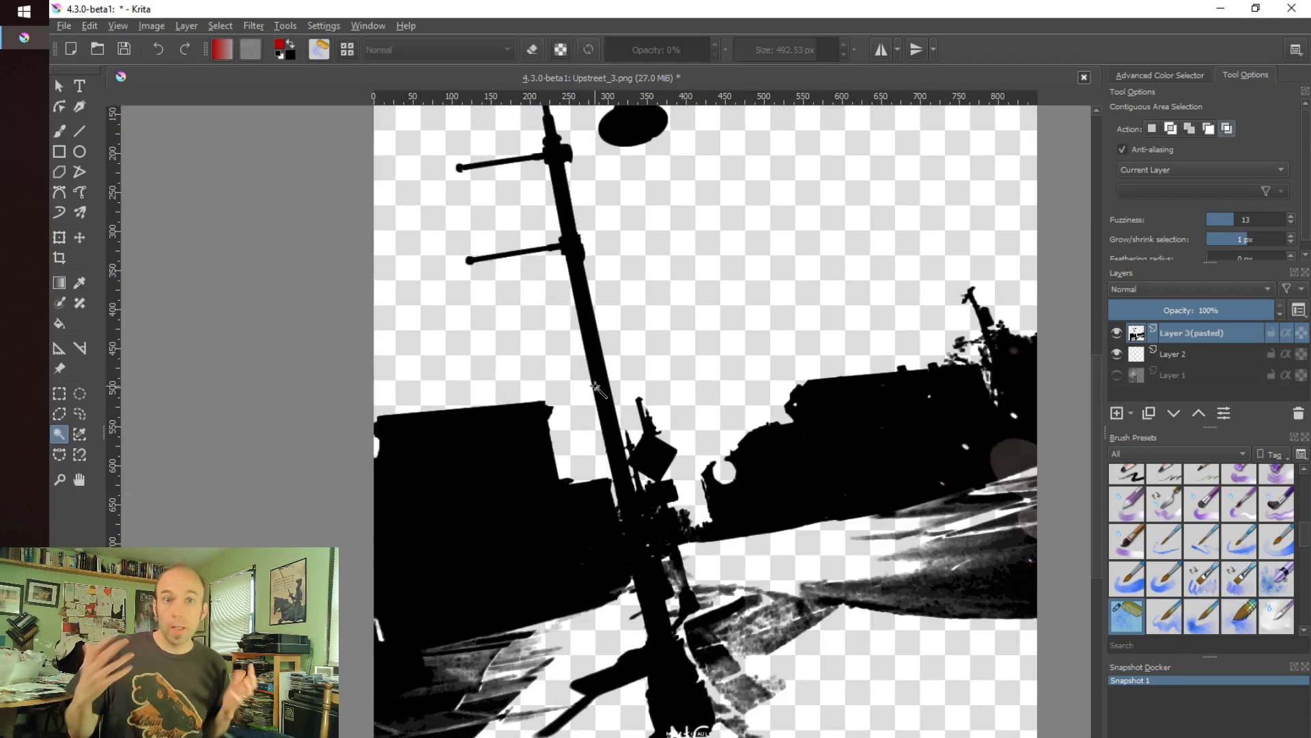
scroll(601, 386, "up", 5)
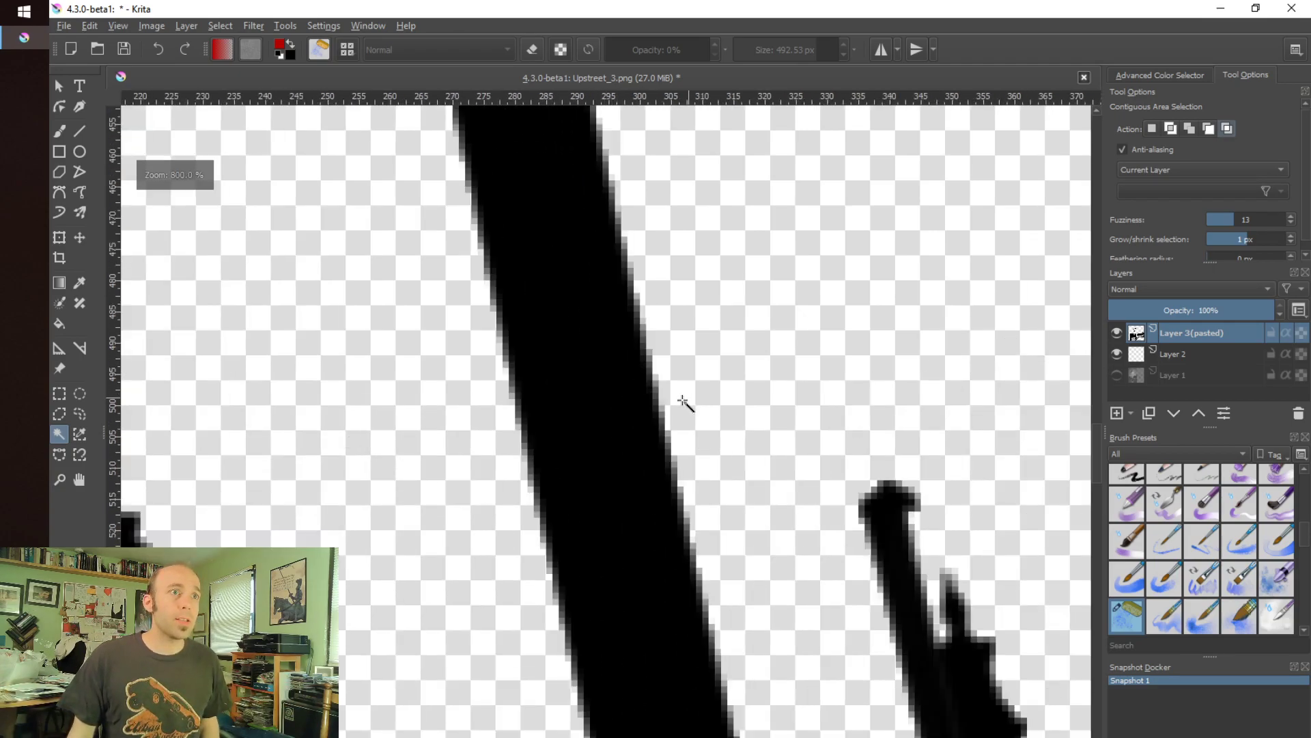
scroll(661, 381, "down", 3)
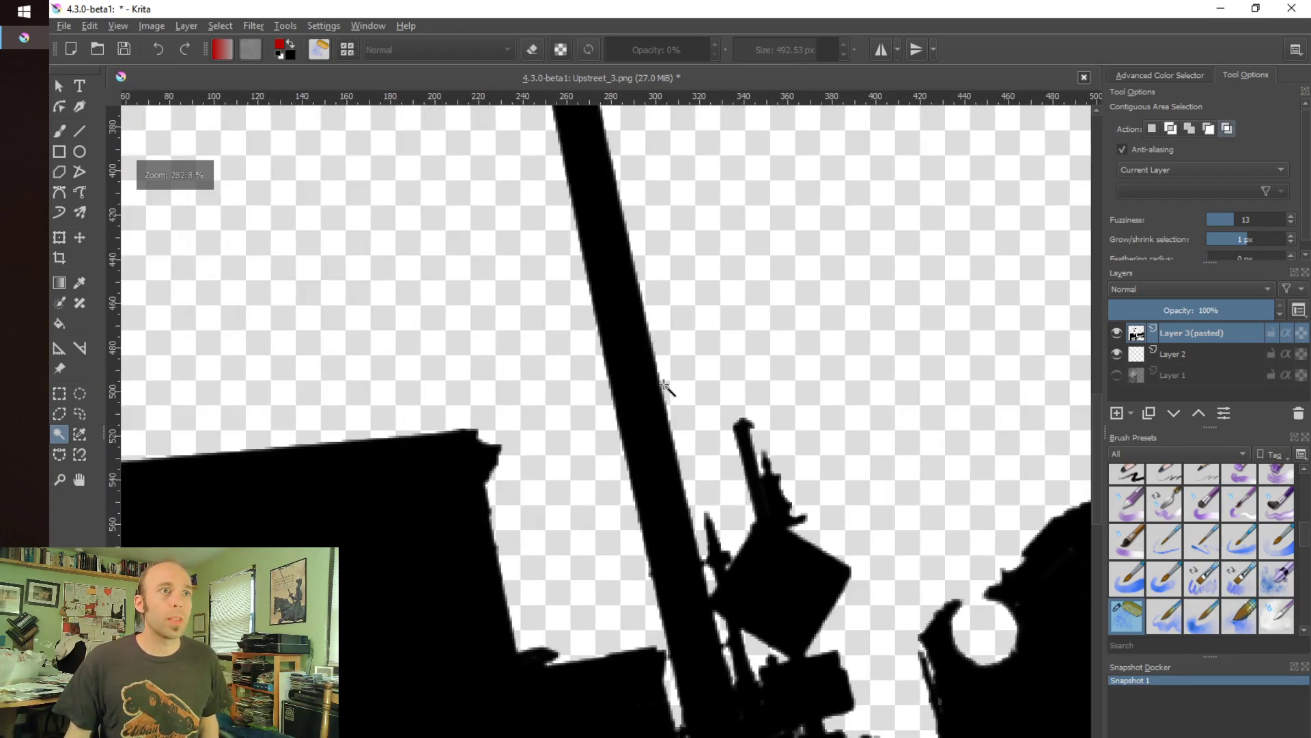
scroll(664, 384, "down", 1)
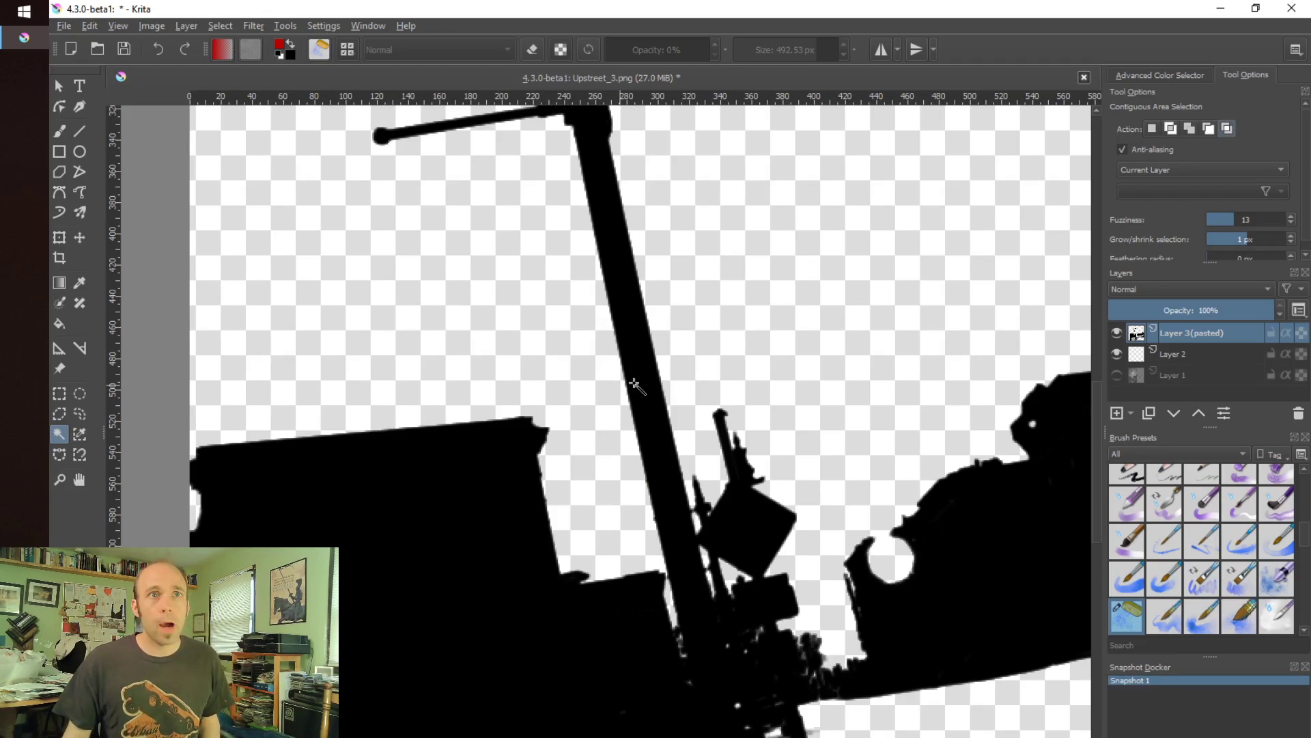
left_click(1116, 333)
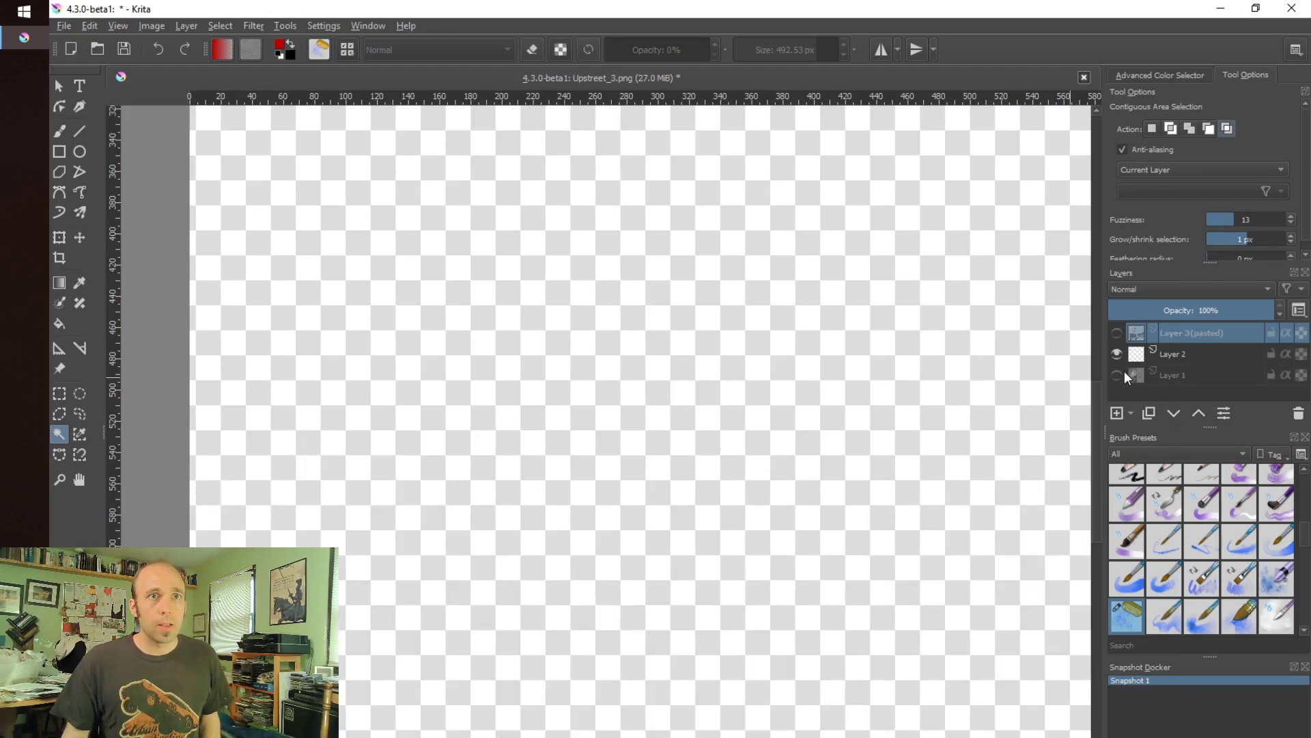
- Show and select Layer 1, hide Layer 2, and activate the Magnetic Selection tool
mouse_move(1120, 373)
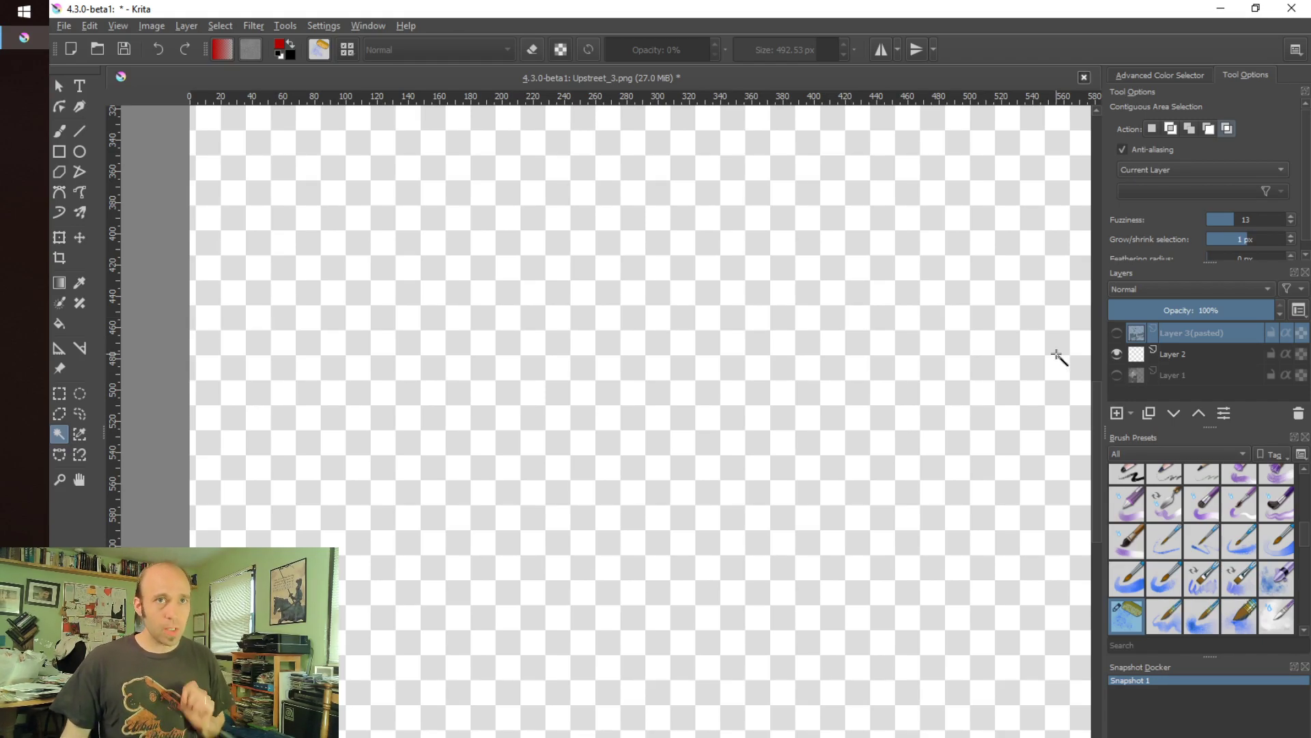
left_click(1125, 374)
left_click(1117, 374)
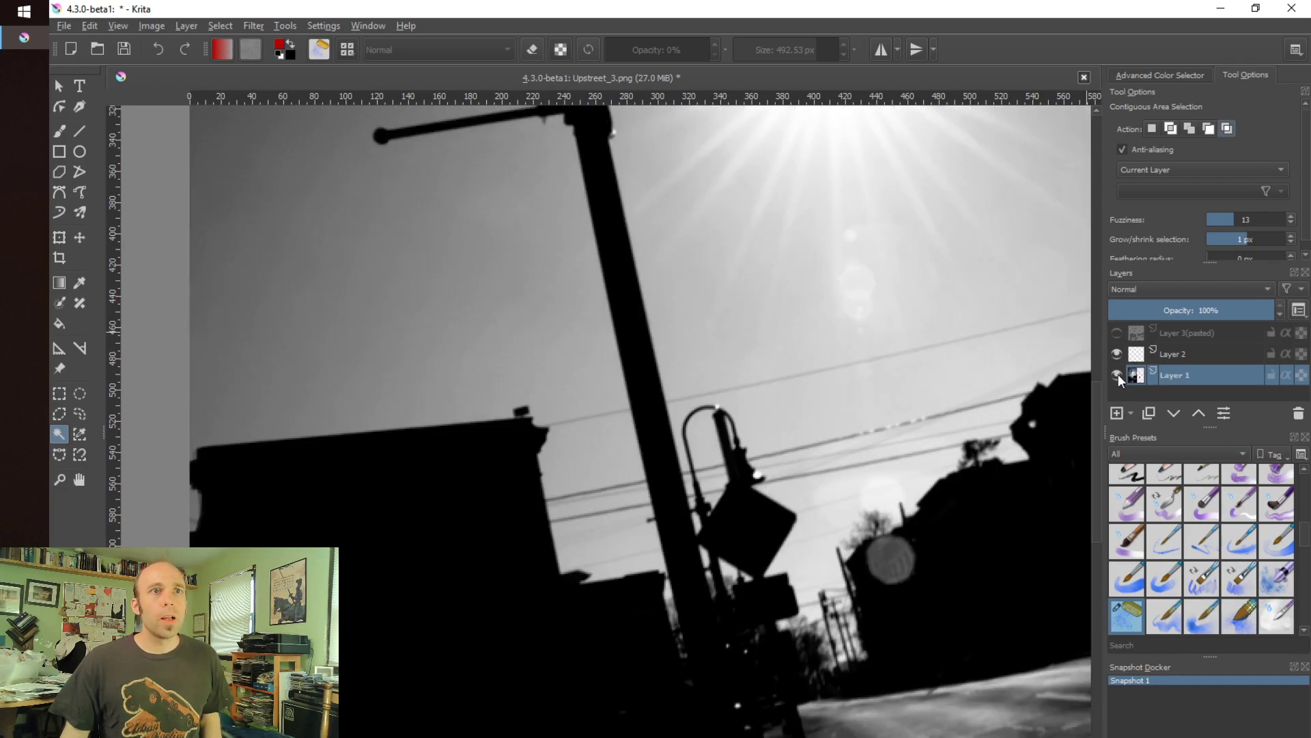
left_click(1118, 354)
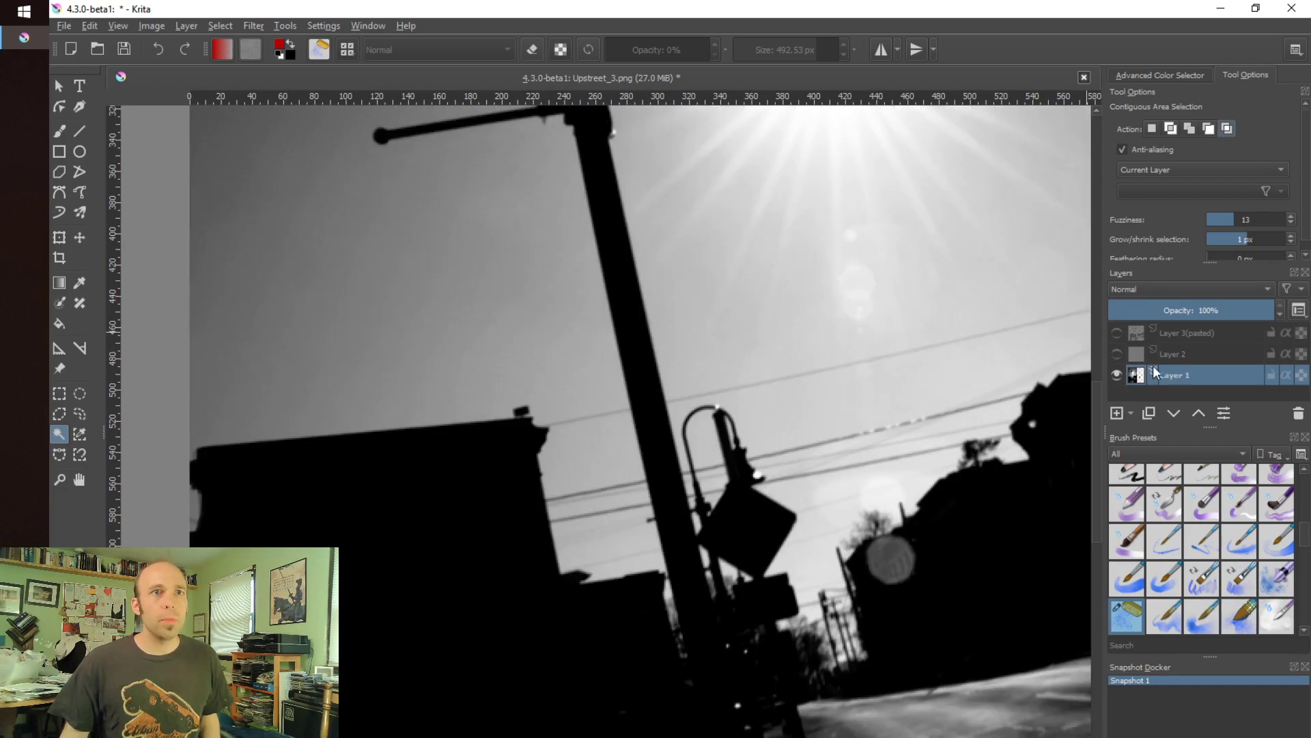
left_click(80, 455)
- Place magnetic selection anchors down the lamppost's left edge
scroll(630, 382, "up", 8)
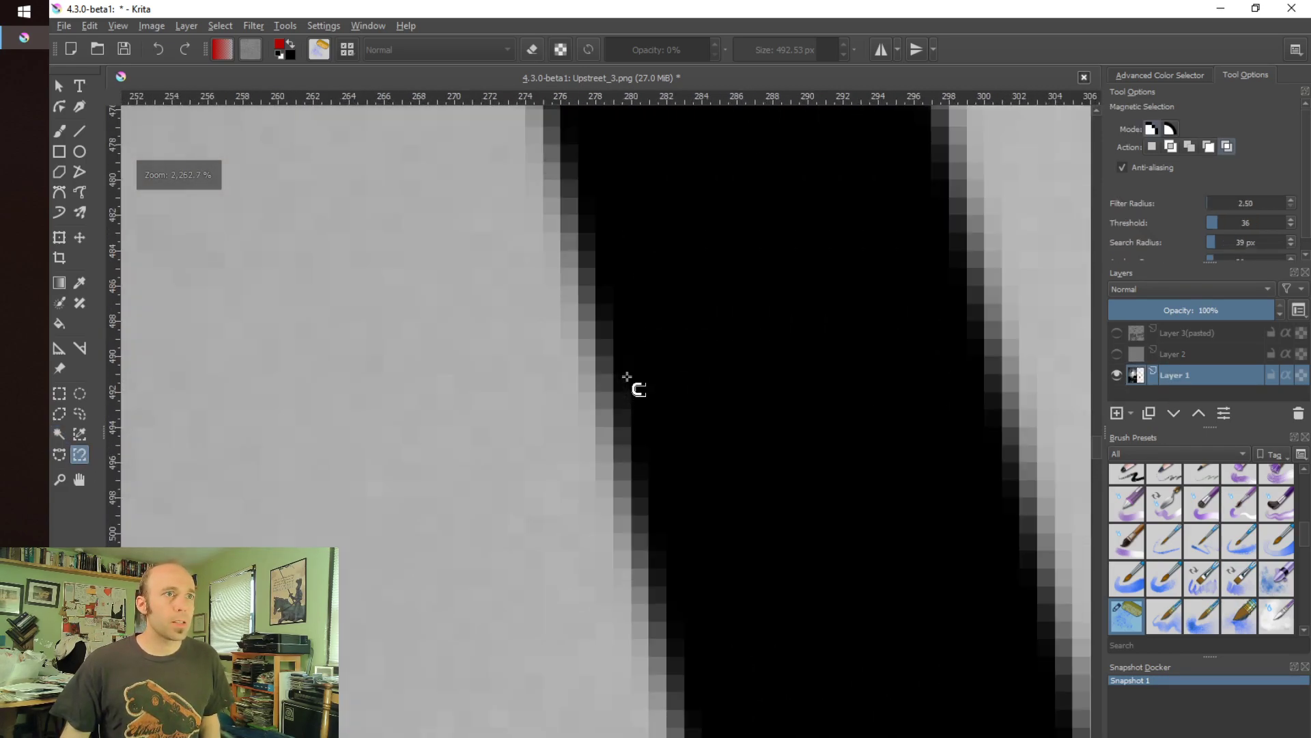
scroll(620, 313, "down", 3)
left_click(613, 298)
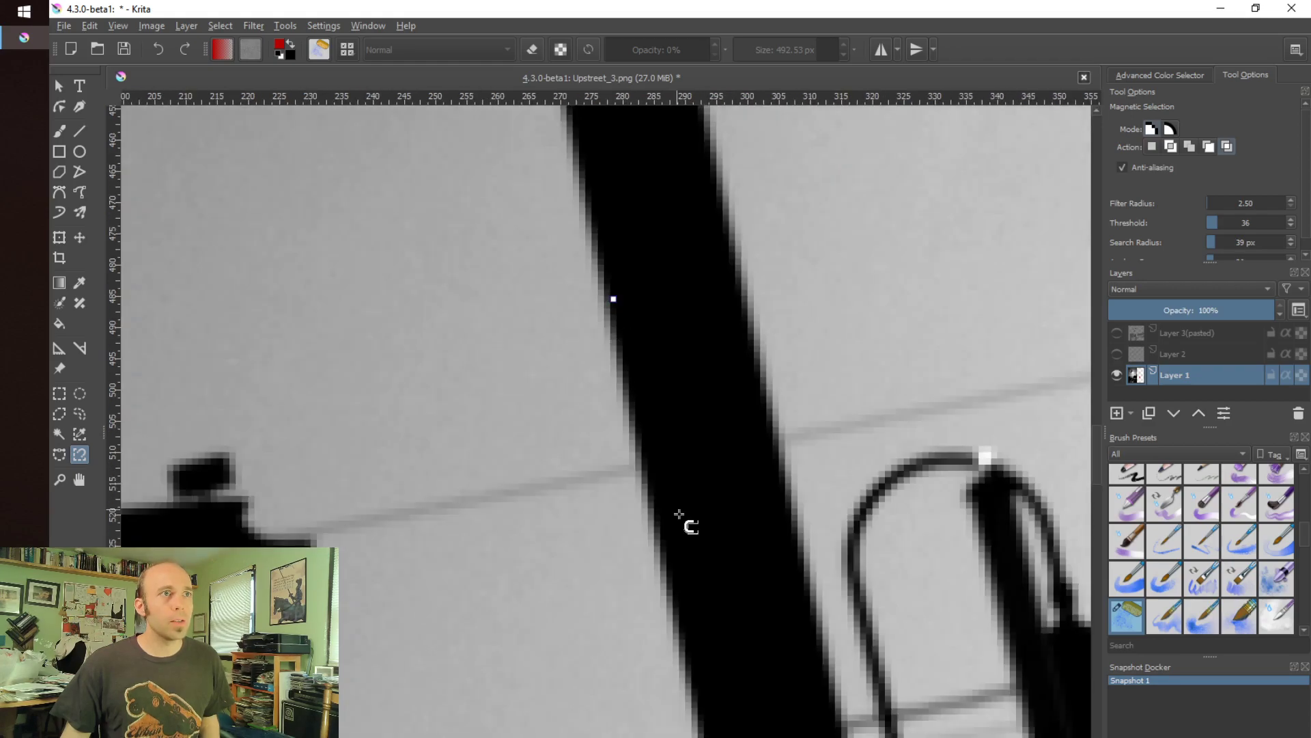
left_click(674, 588)
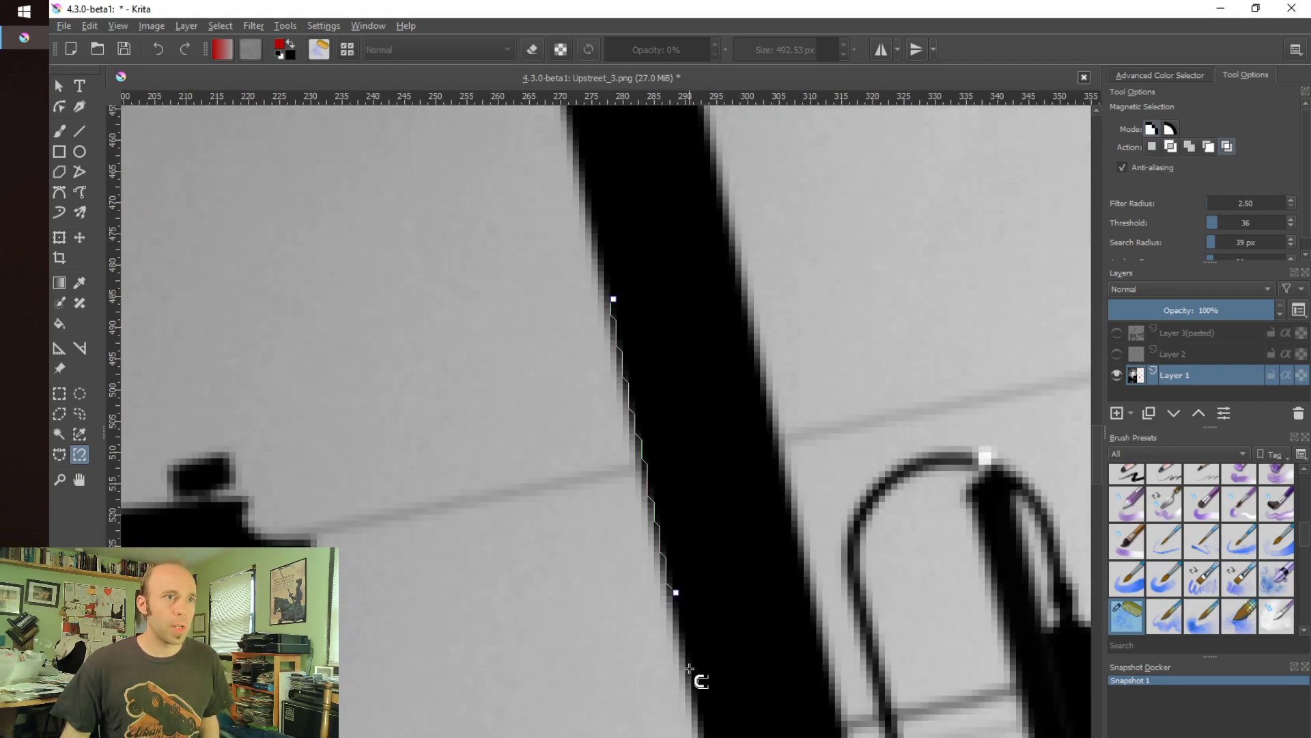
scroll(659, 519, "up", 4)
scroll(656, 513, "down", 2)
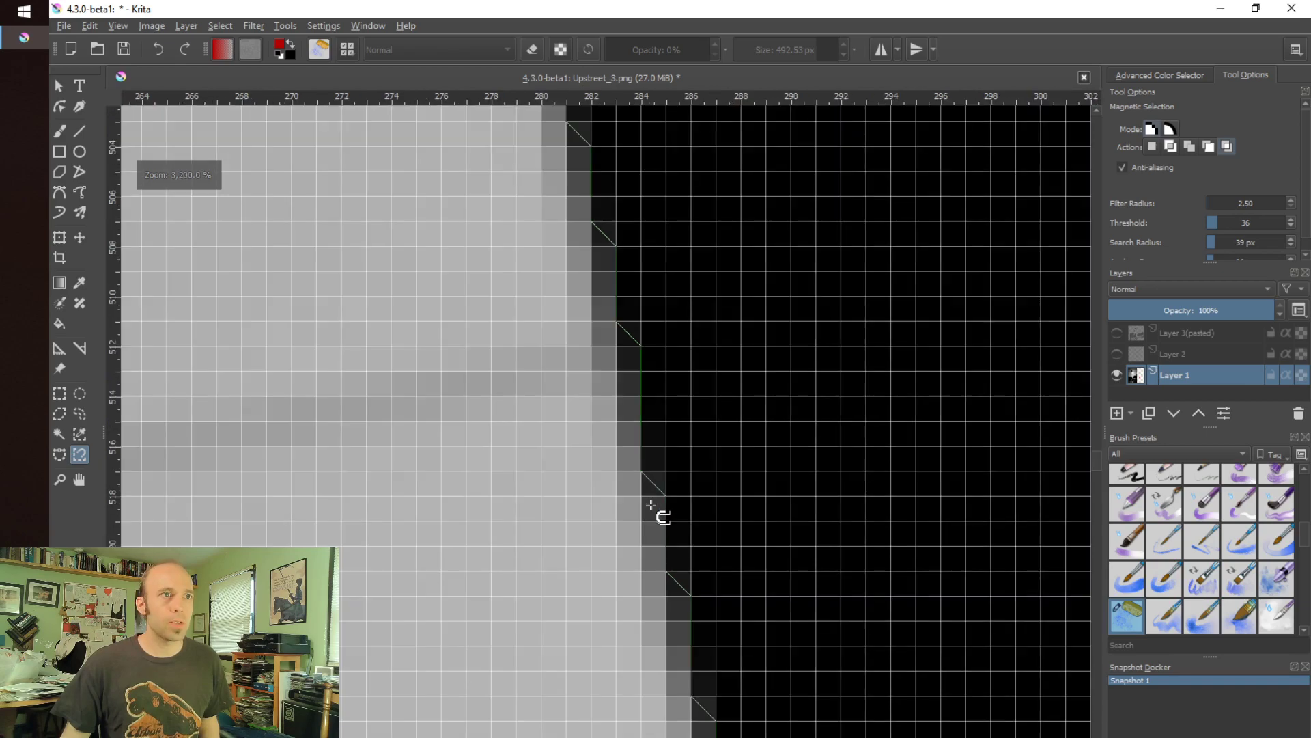
scroll(652, 505, "down", 1)
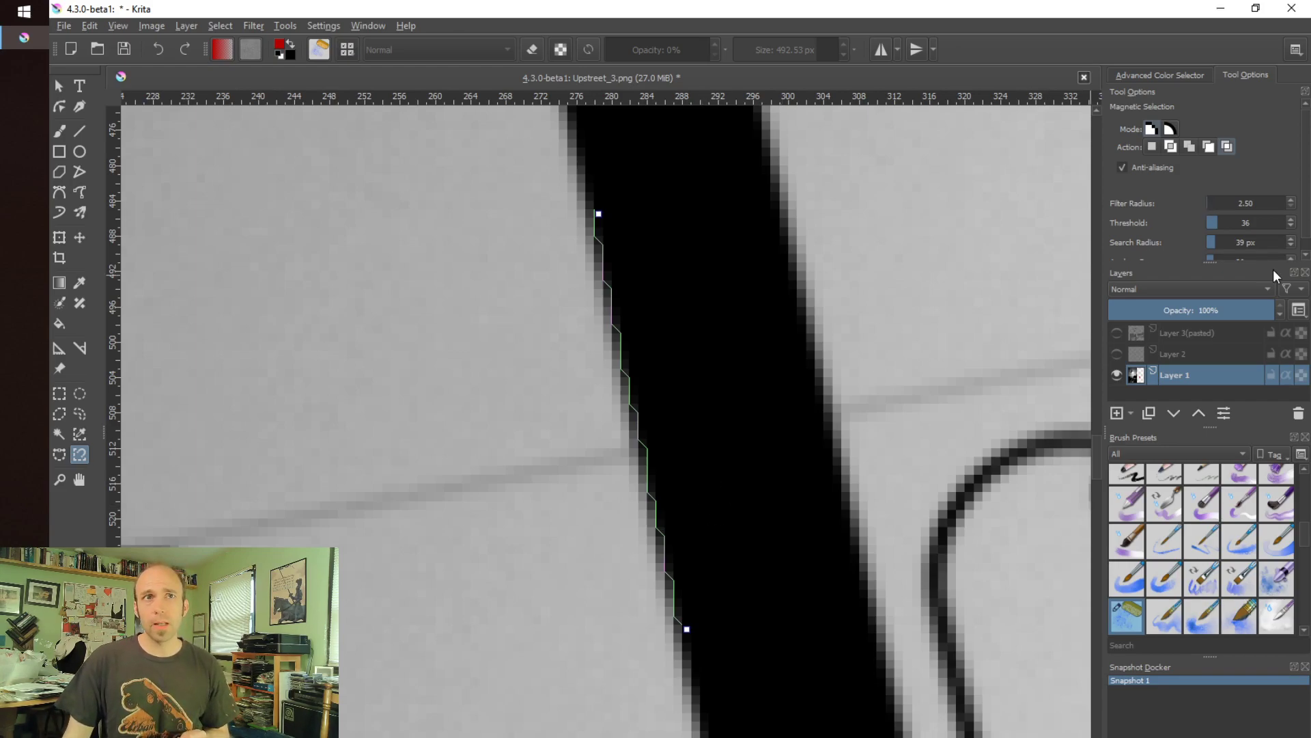
scroll(1284, 232, "down", 1)
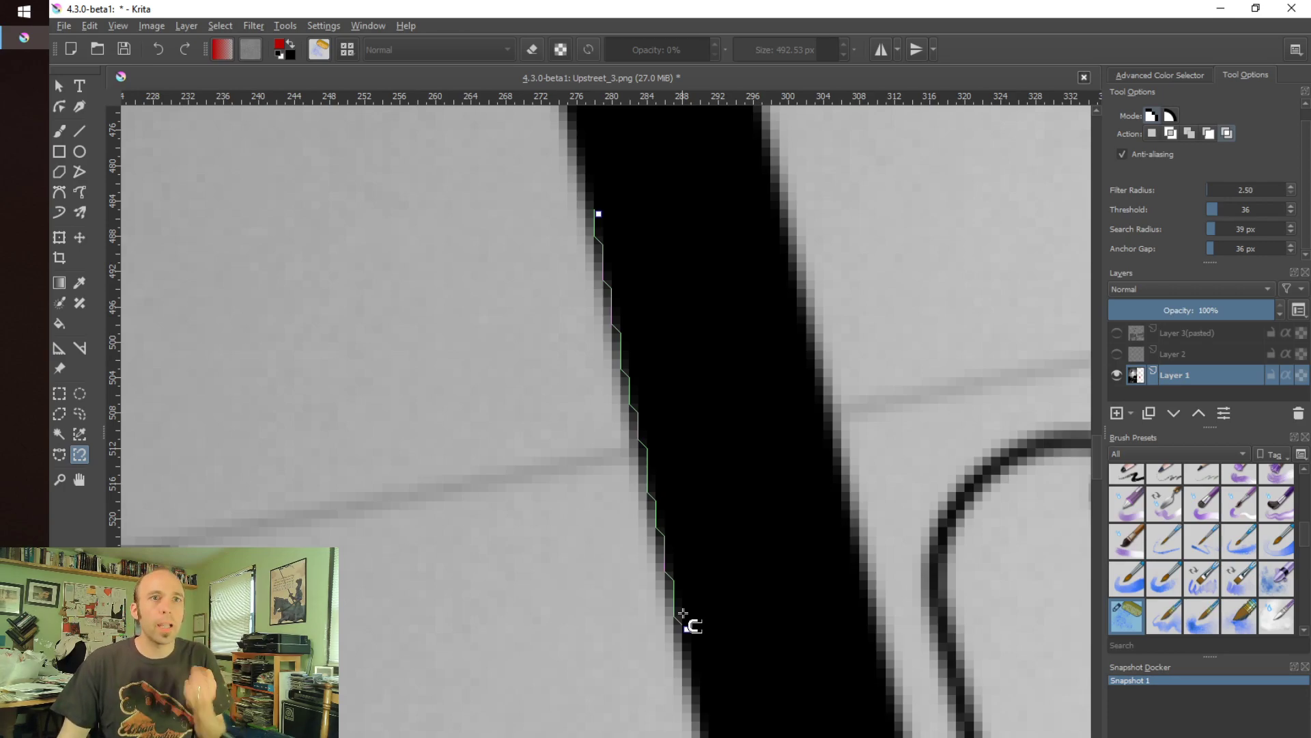
scroll(747, 688, "down", 1)
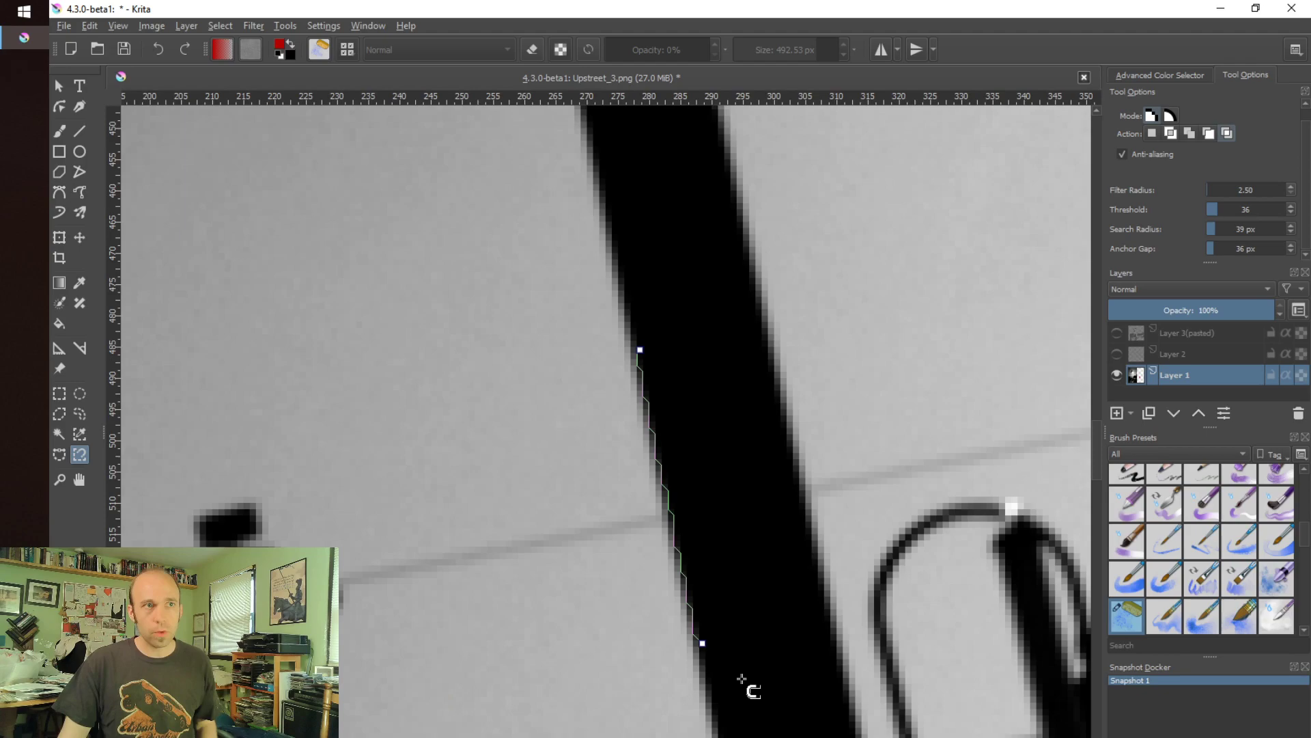
scroll(703, 624, "up", 1)
scroll(707, 649, "down", 2)
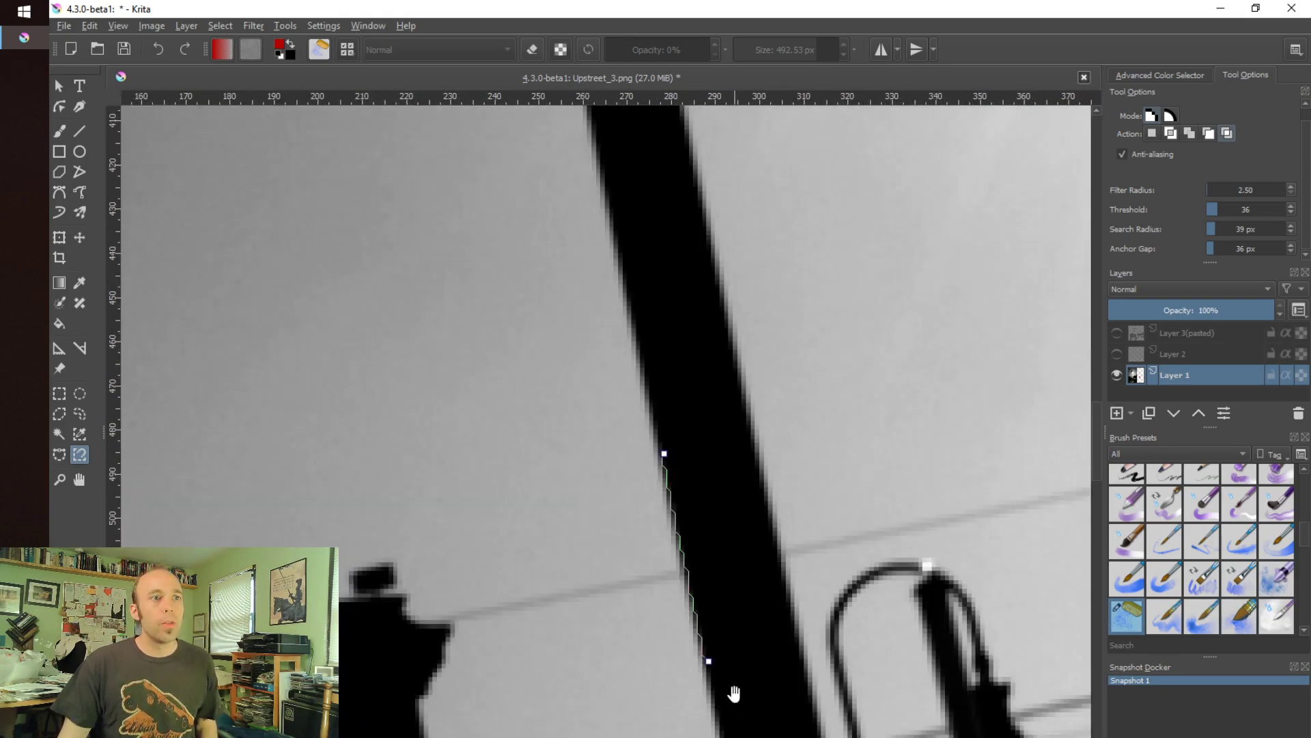
left_click_drag(729, 685, 720, 536)
scroll(724, 656, "up", 2)
left_click(721, 664)
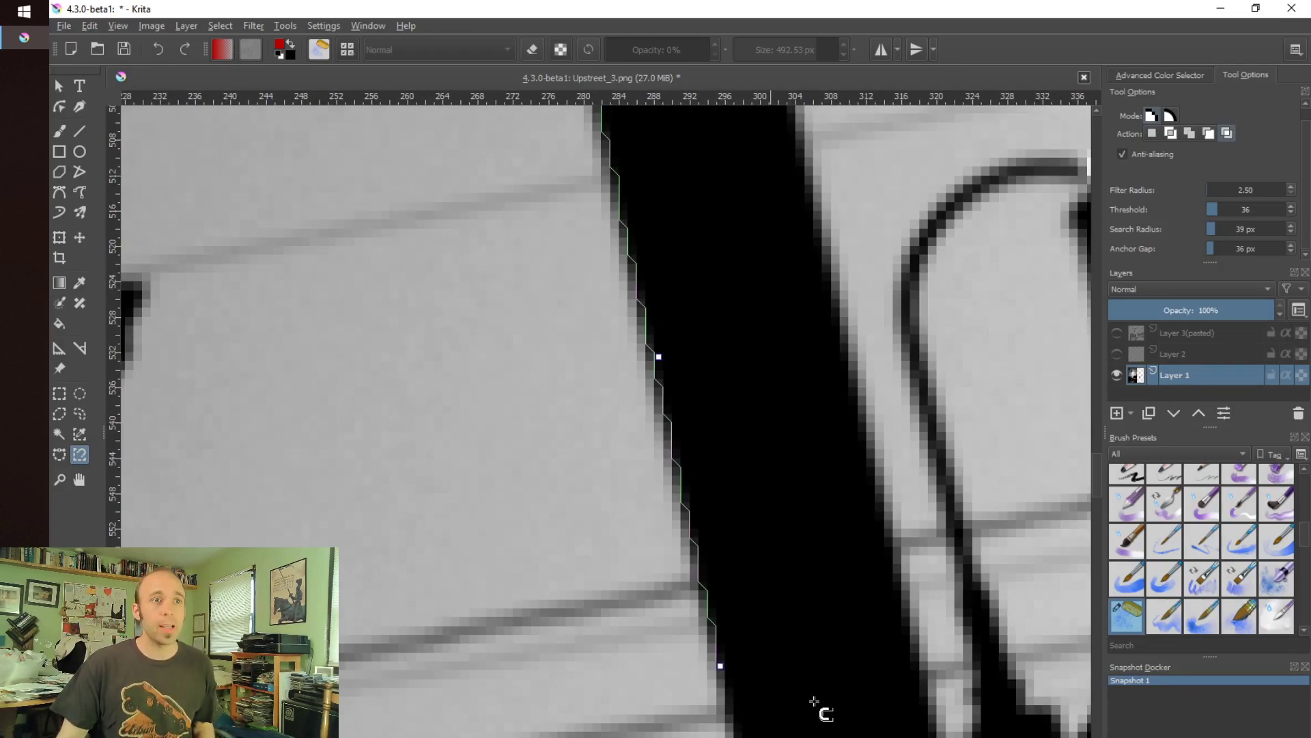
- Extend the path to the street lamp, close the selection, and delete Layer 3 (pasted)
left_click(916, 621)
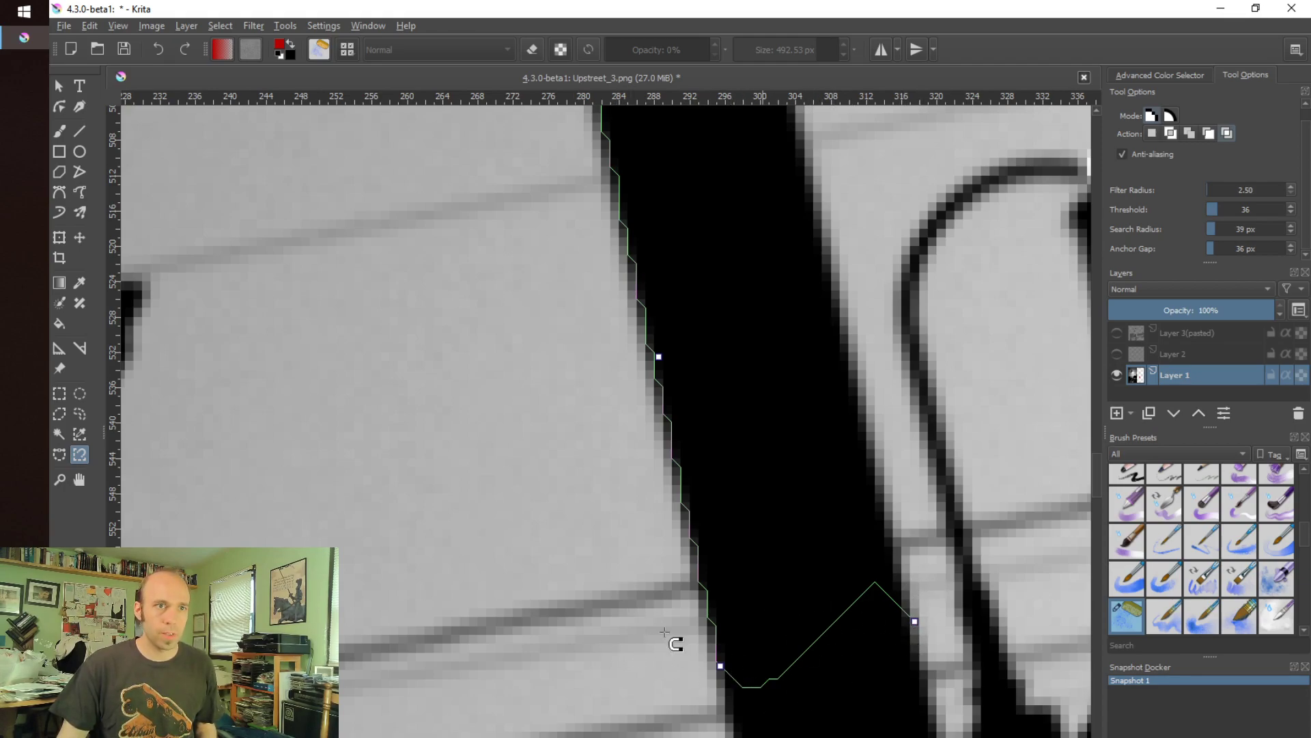
scroll(915, 622, "up", 1)
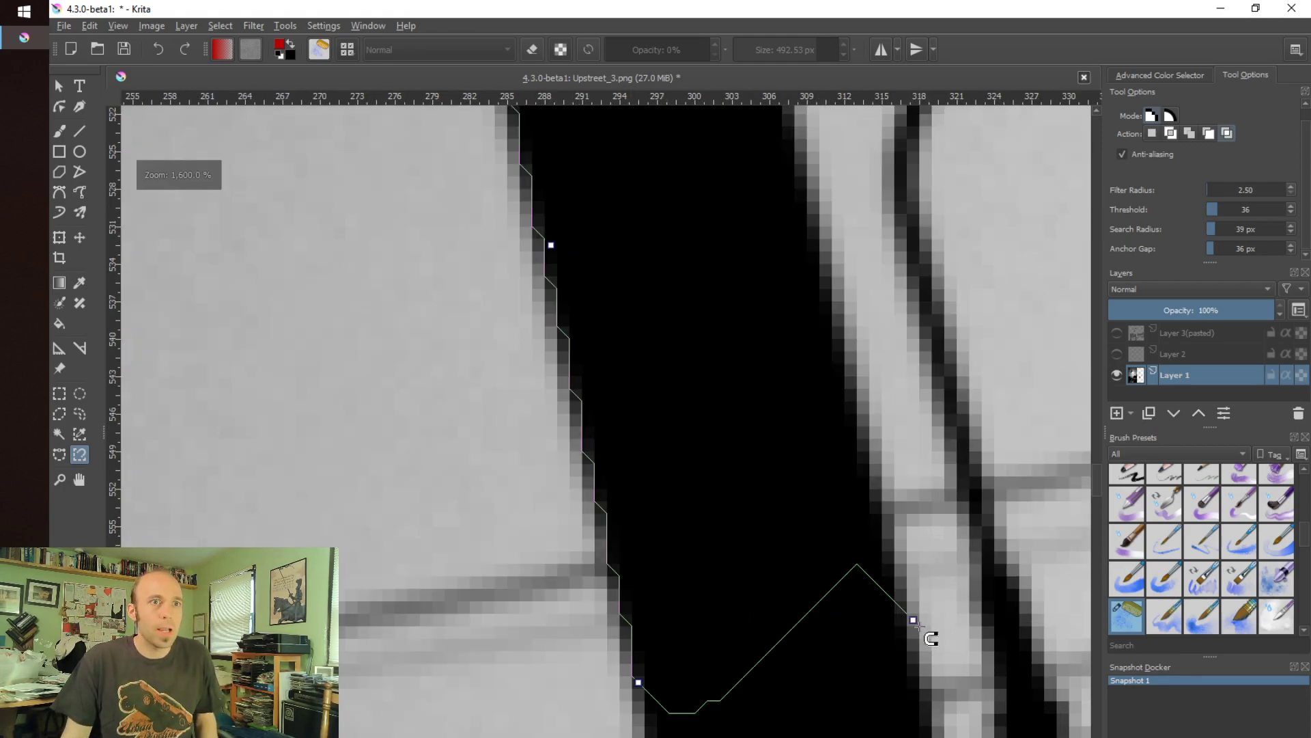
scroll(915, 623, "down", 1)
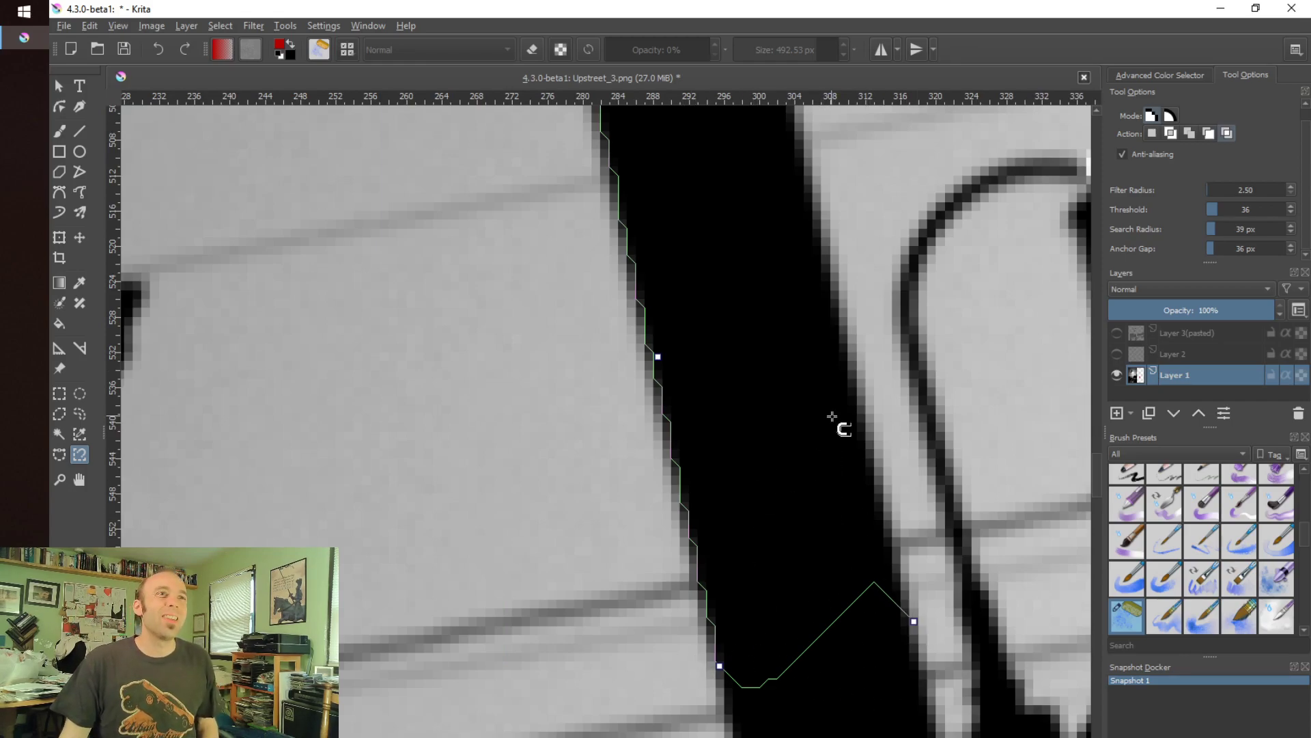
scroll(834, 419, "up", 2)
scroll(840, 428, "down", 4)
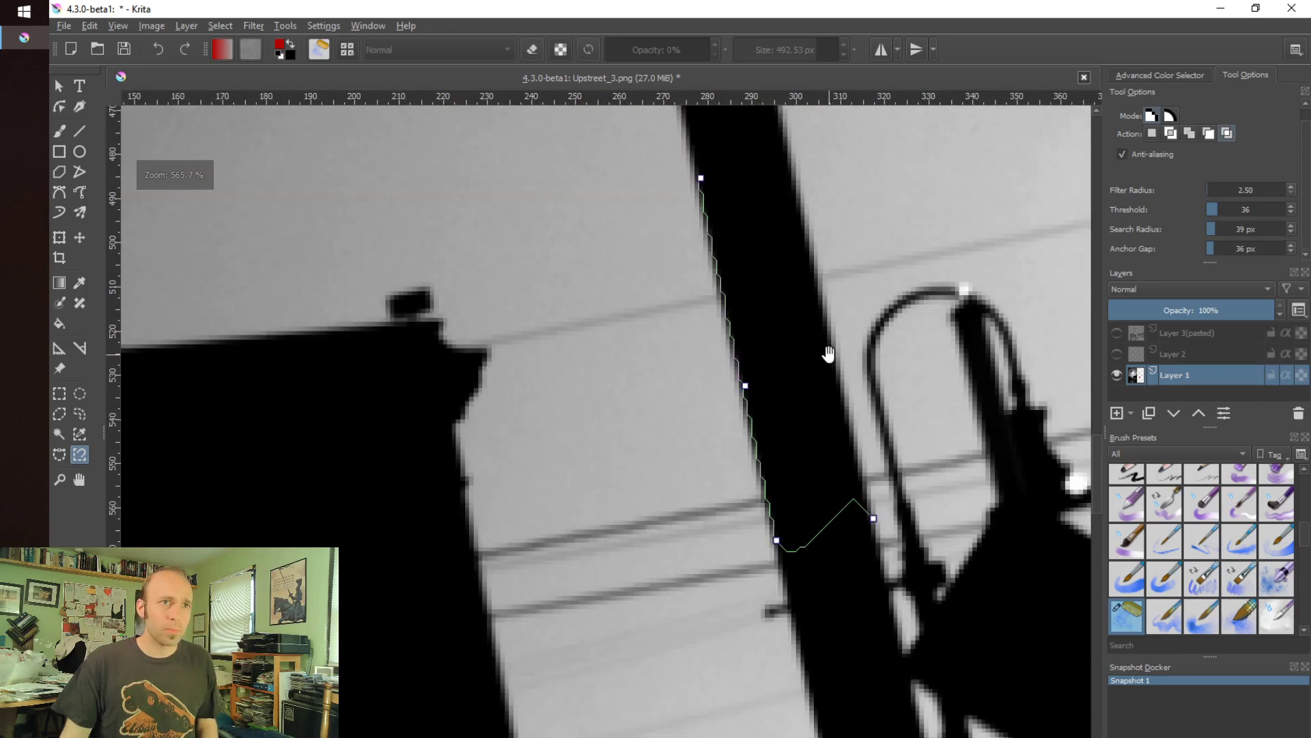
left_click_drag(829, 351, 852, 459)
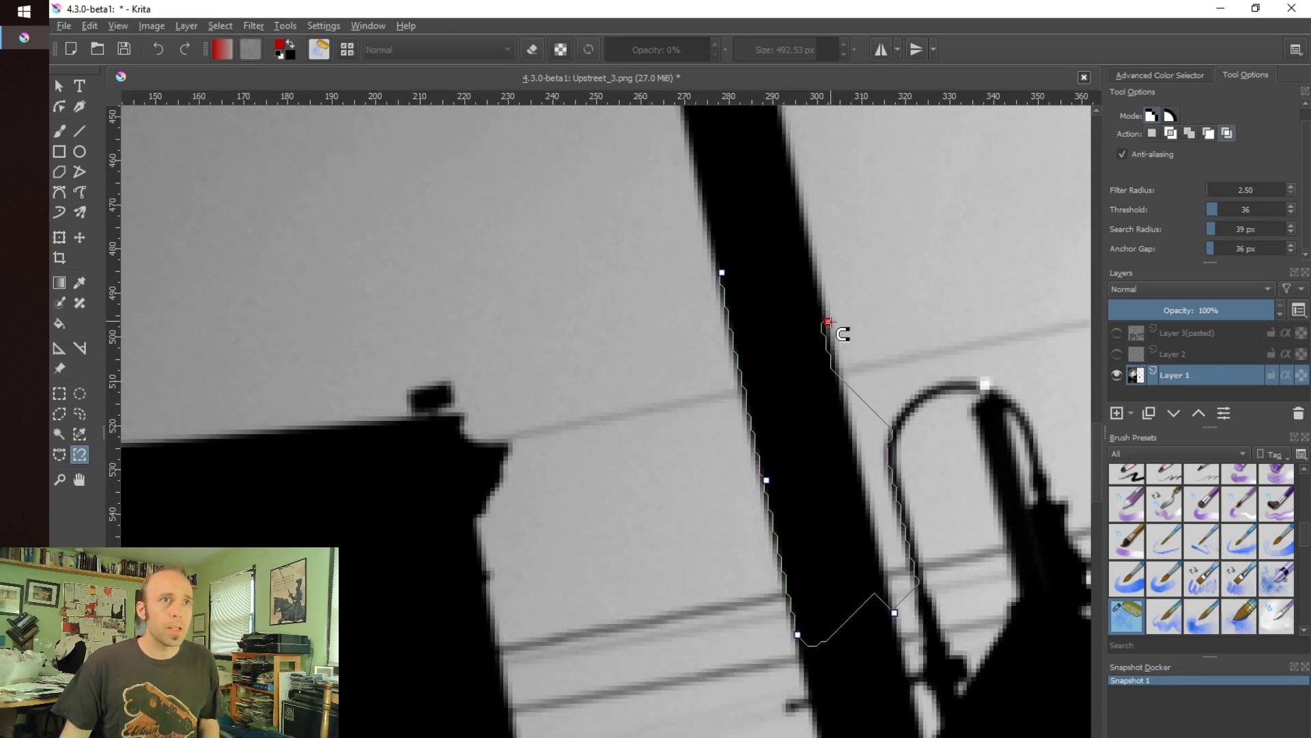
key("Return")
left_click(877, 489)
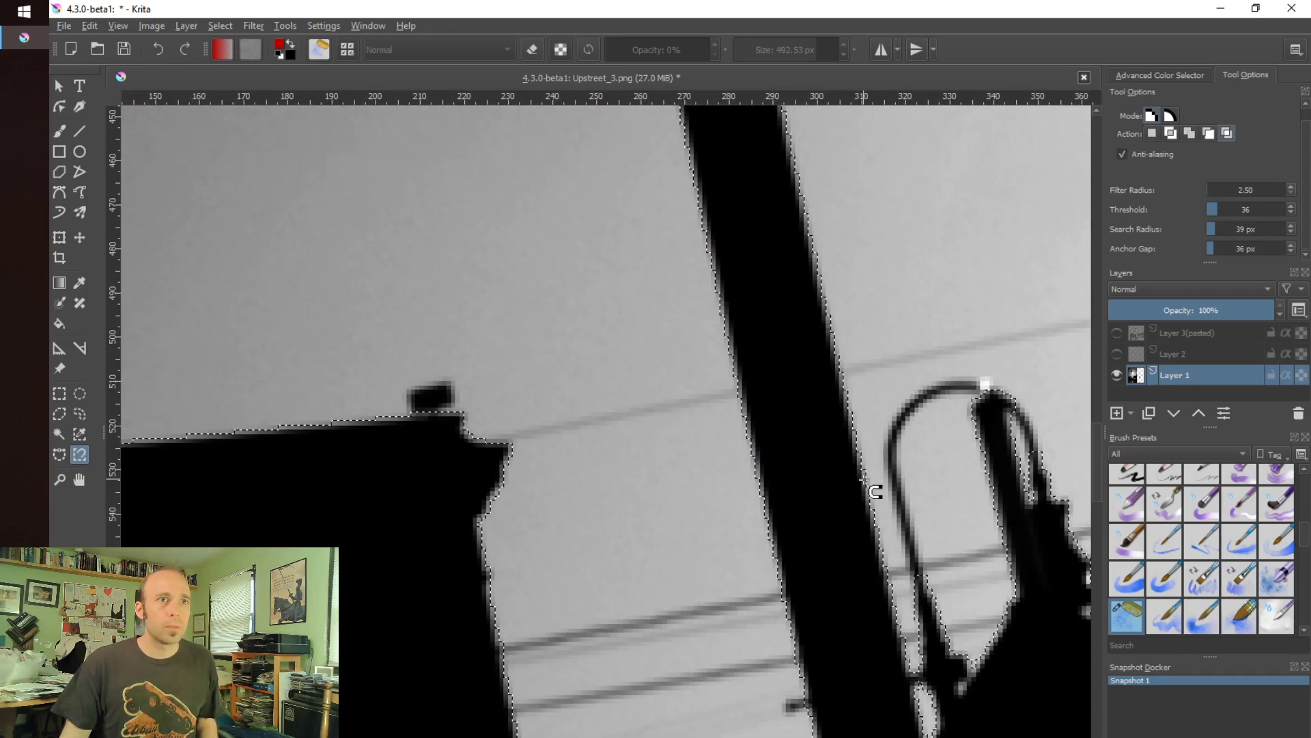
key("shift+Delete")
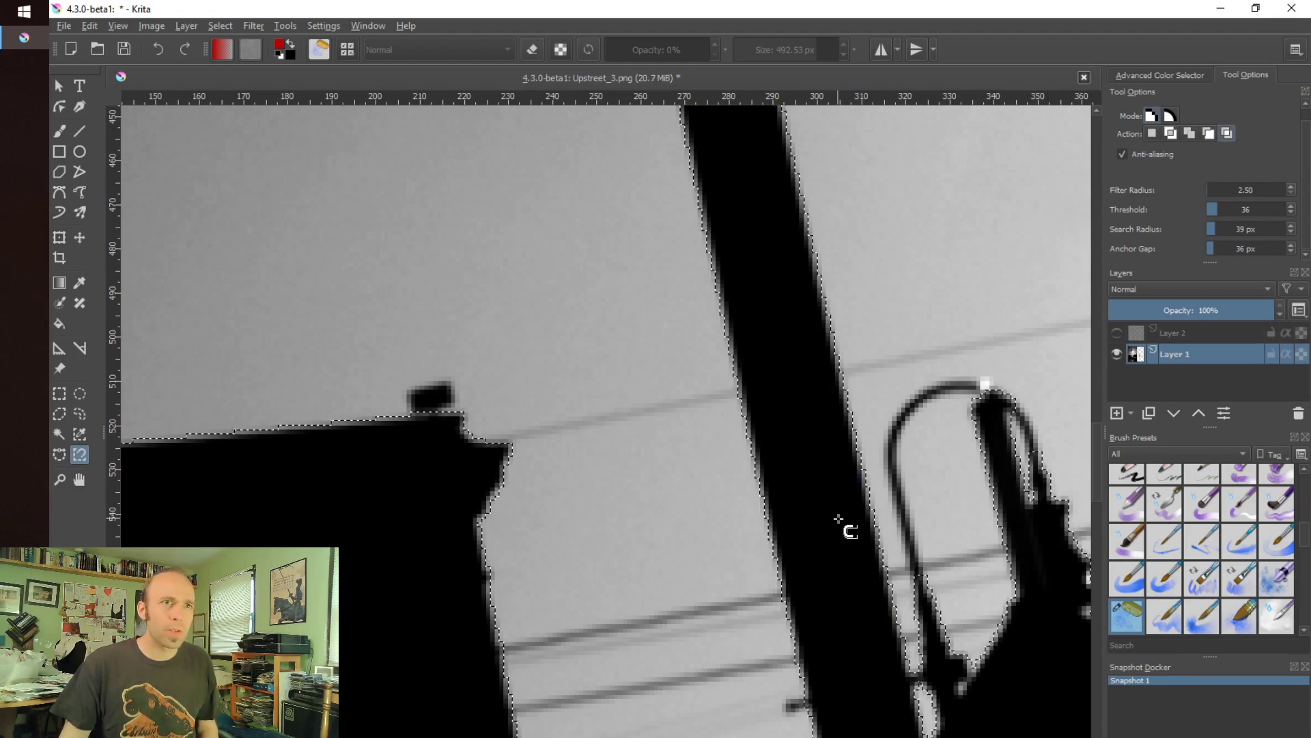
- Lower the magnetic Search Radius from 39 px to 27 px and trace a test selection
scroll(846, 515, "up", 3)
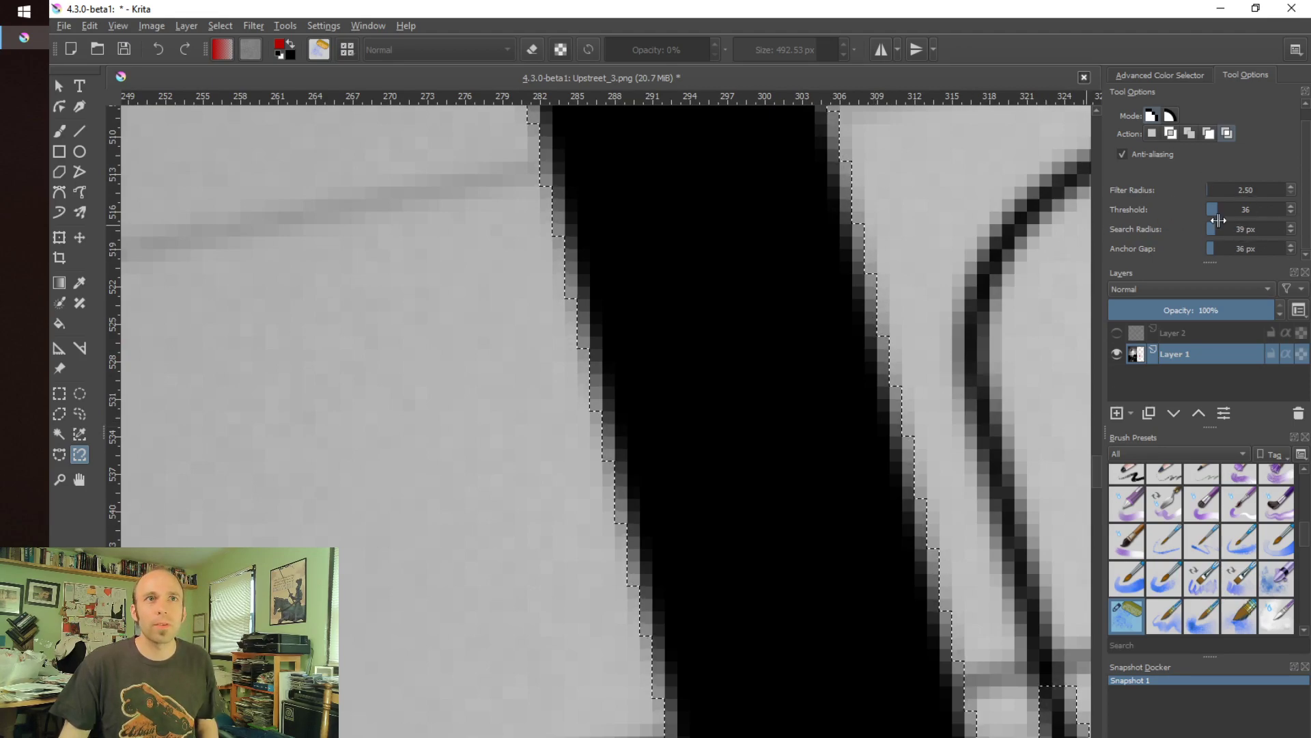
left_click_drag(1214, 229, 1211, 228)
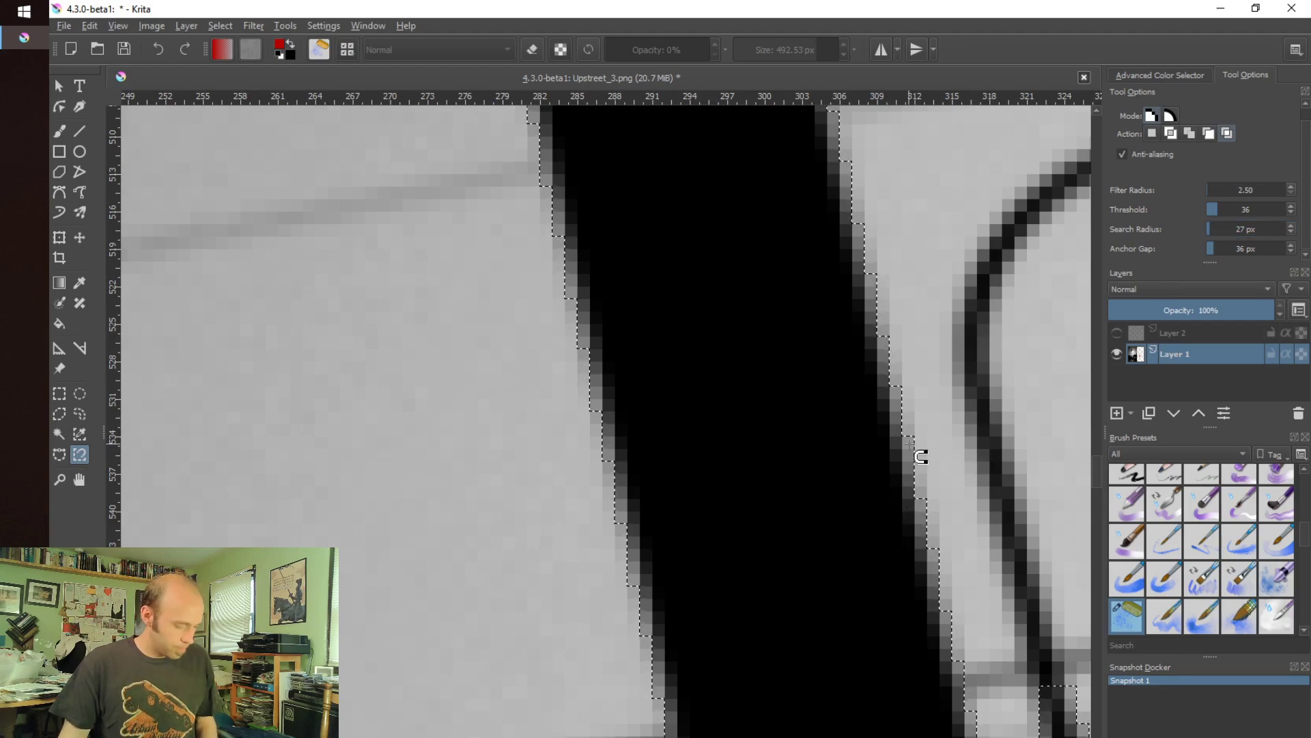
left_click(947, 629)
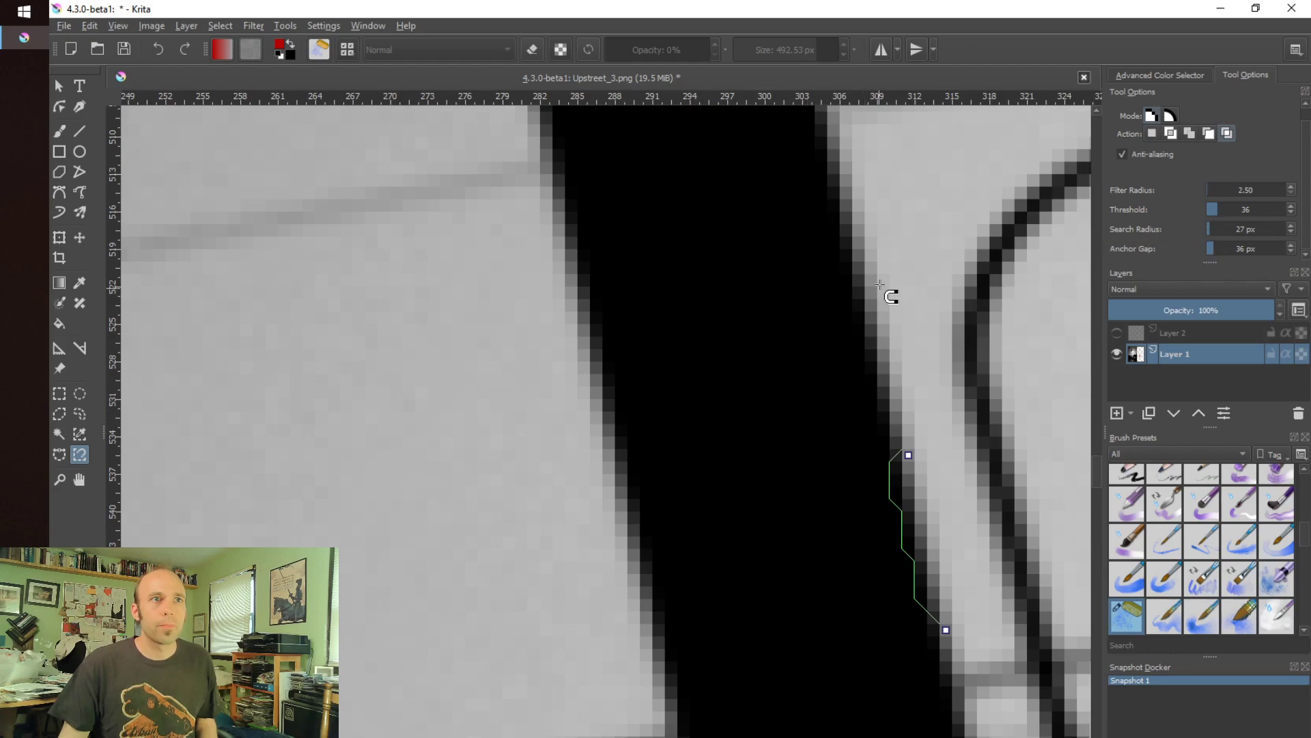
double_click(856, 265)
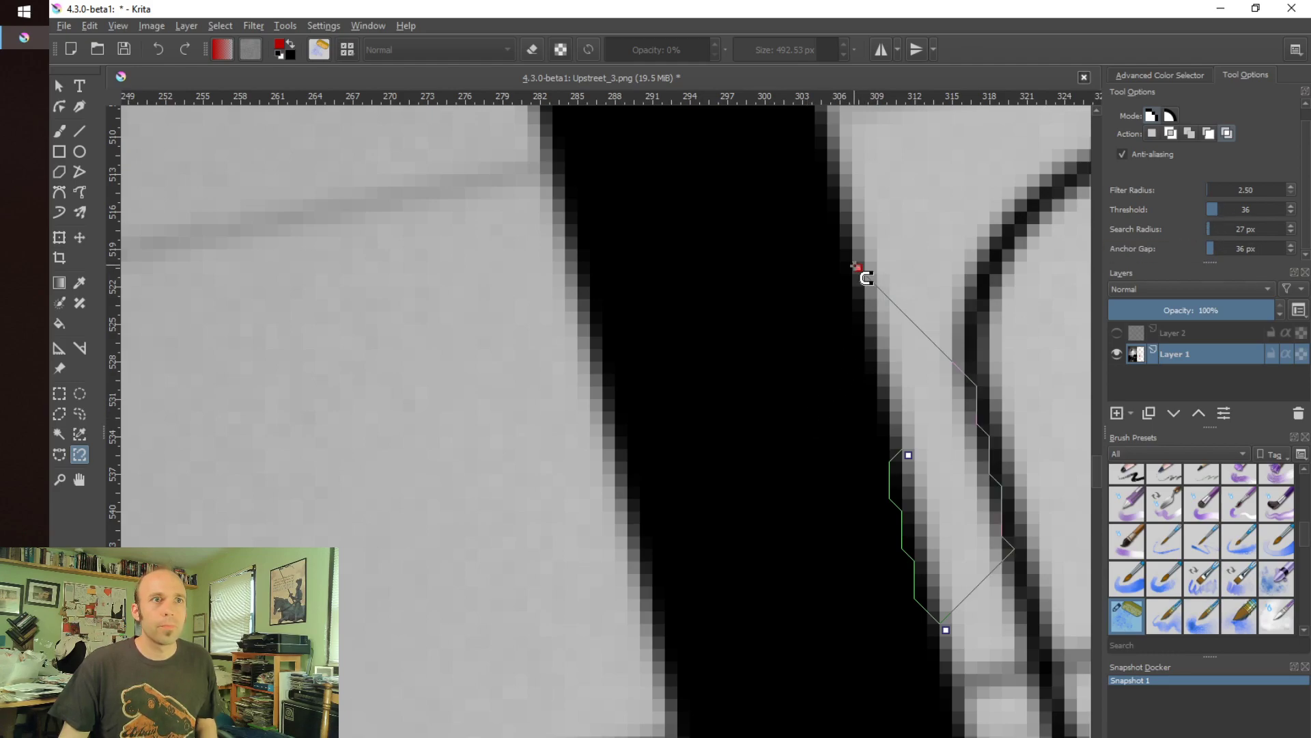
left_click(886, 373)
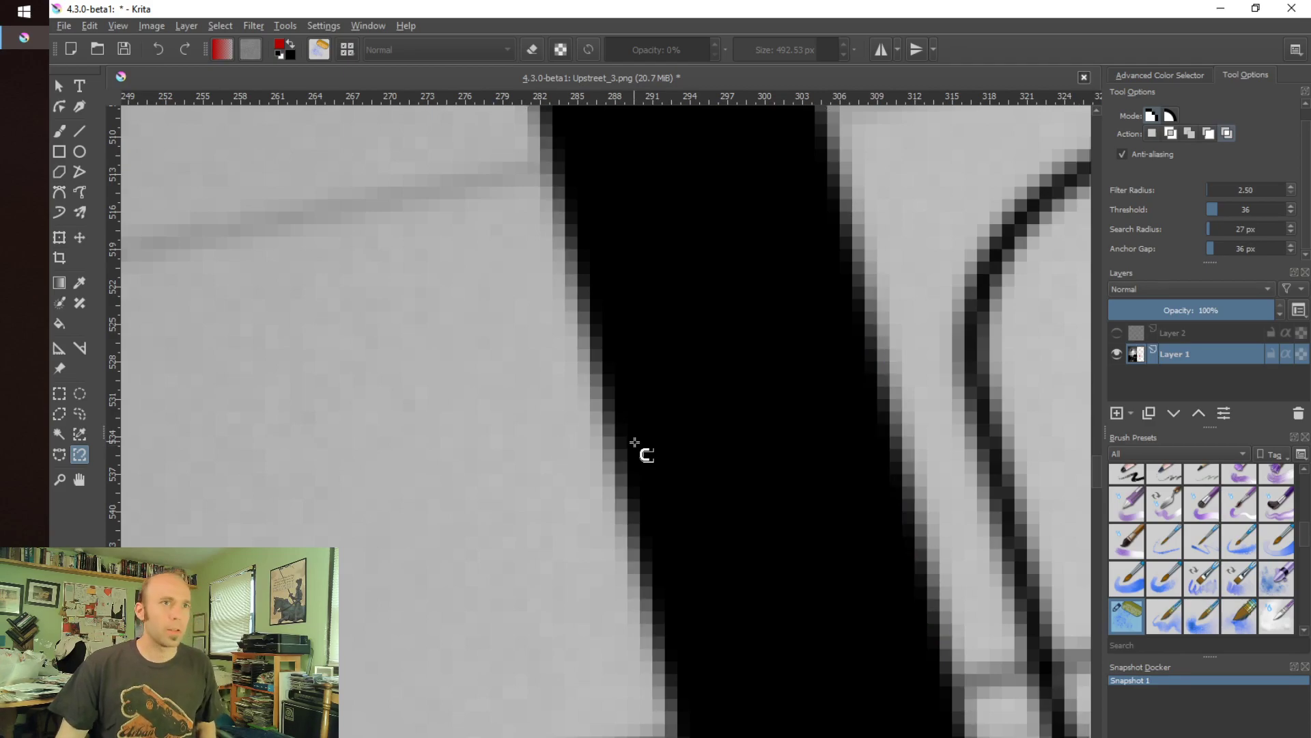
- Pick the Gradient tool with Shape Spiral and Repeat Alternating
scroll(634, 442, "down", 6)
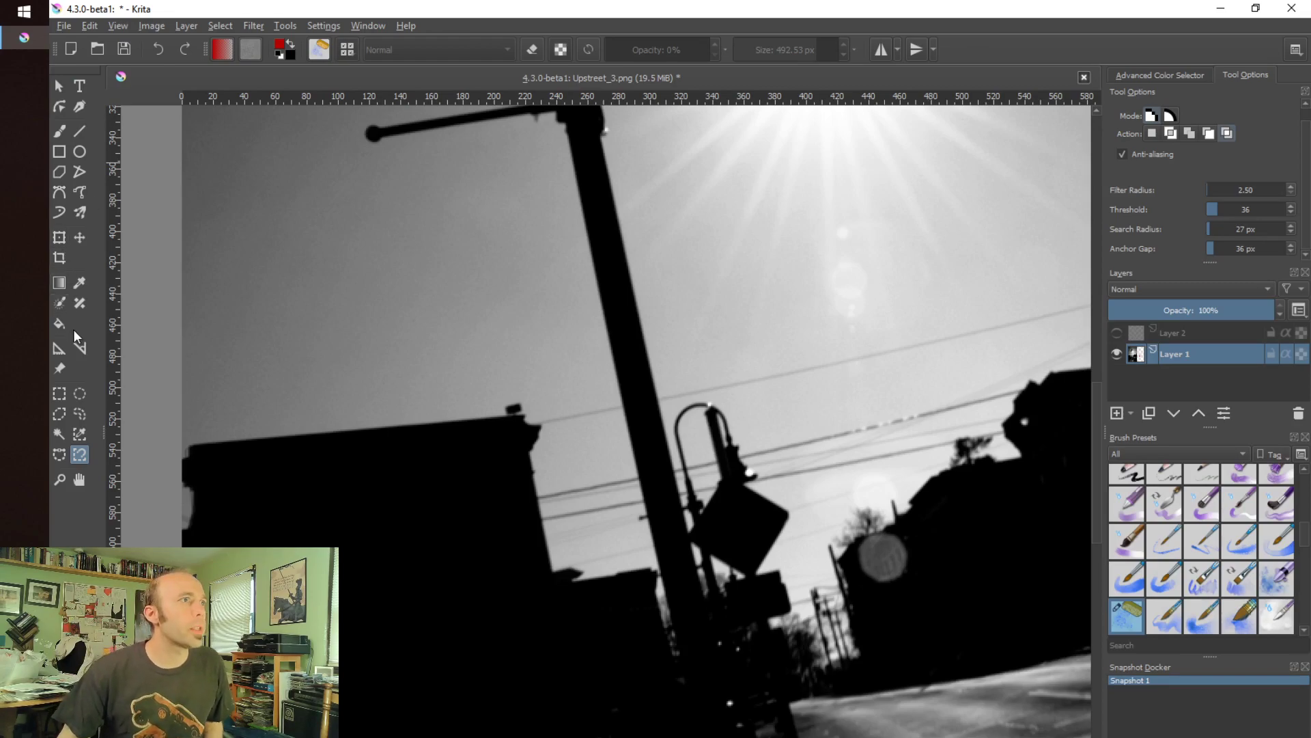
left_click(62, 283)
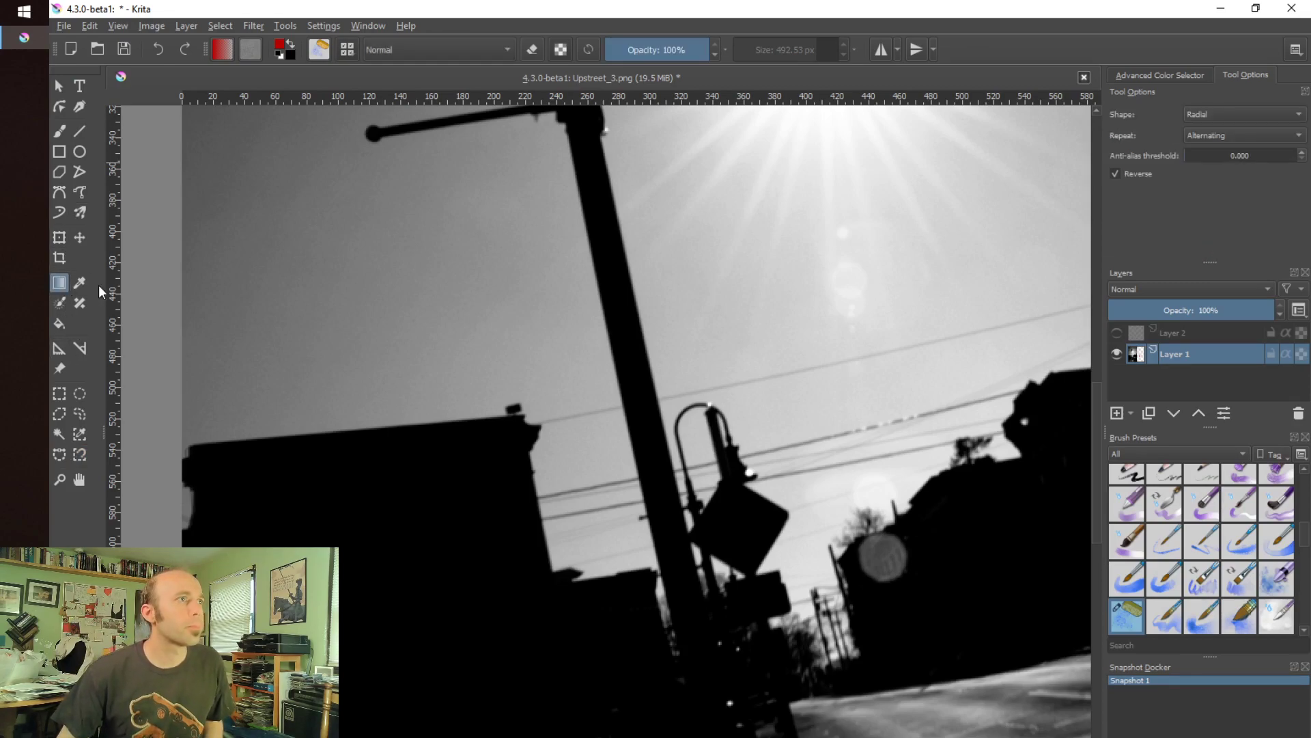
left_click(1243, 114)
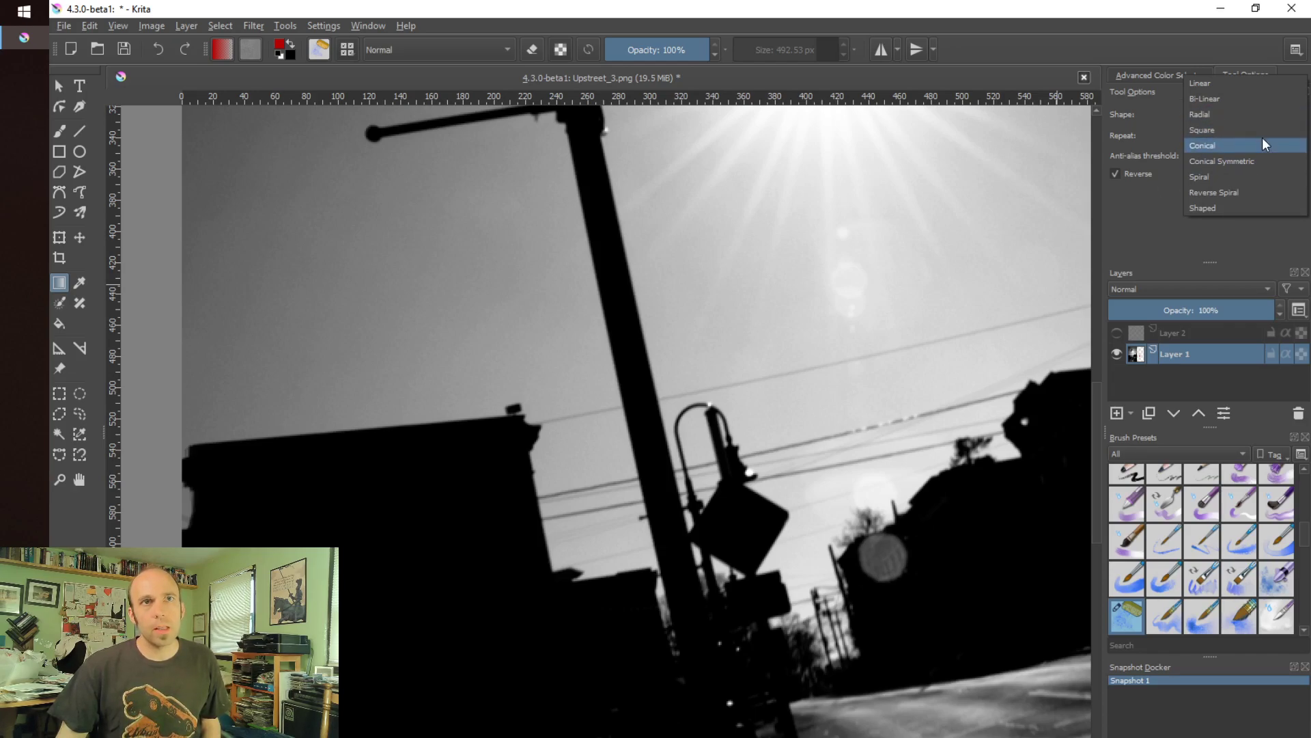
left_click(1217, 179)
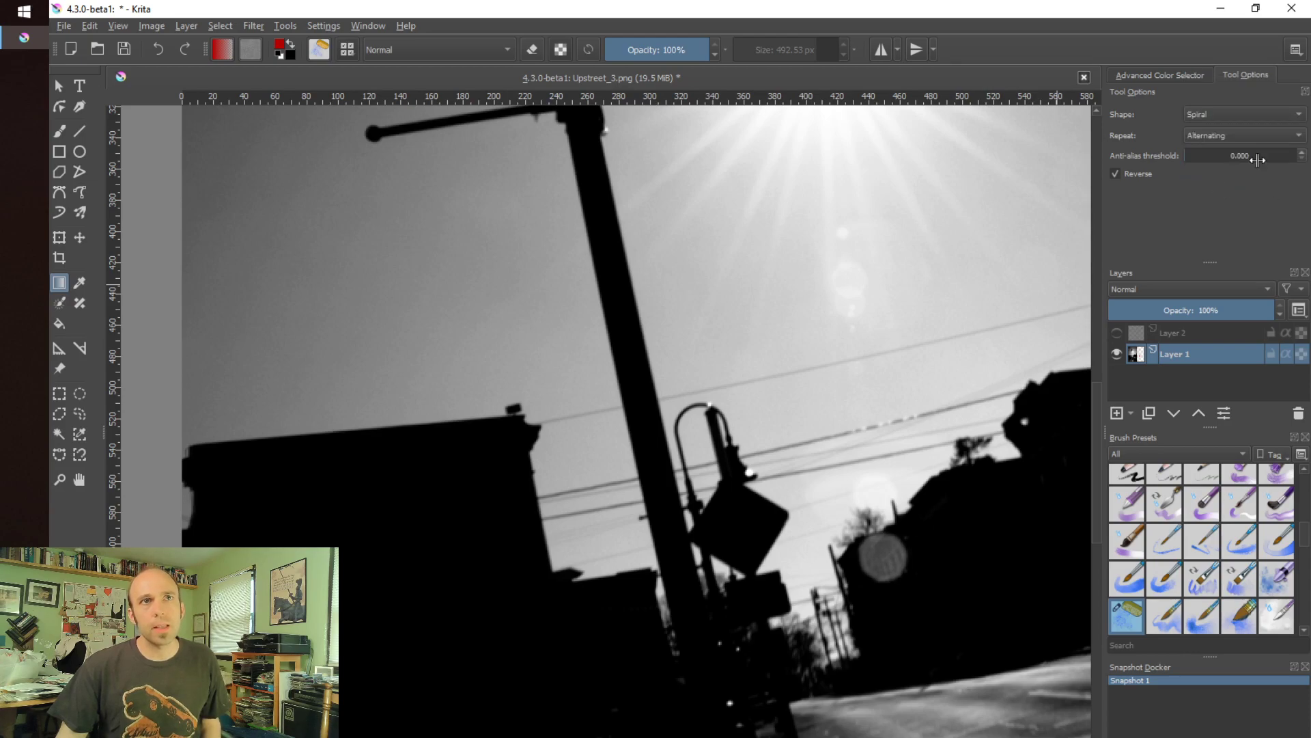
left_click(1220, 134)
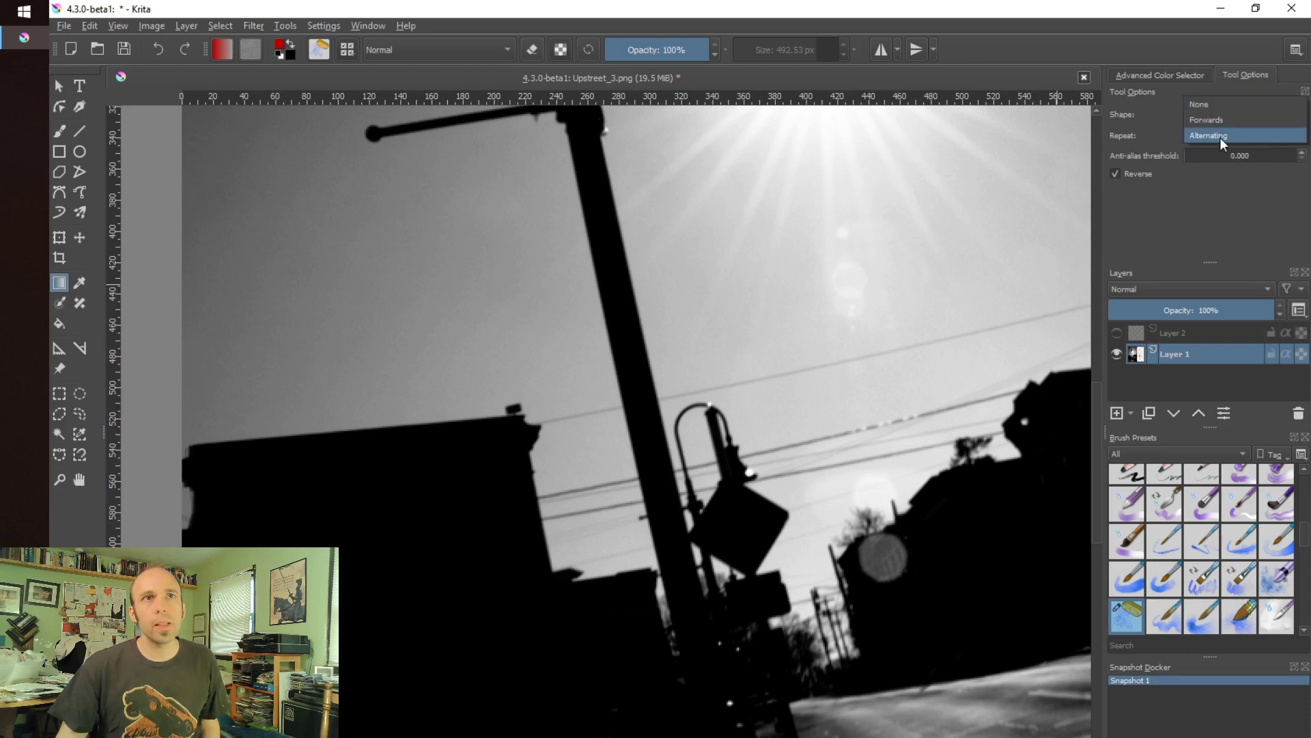
left_click(1223, 133)
- Try a red spiral gradient, undo it, and draw a conical gradient from near the sun
left_click_drag(869, 301, 847, 372)
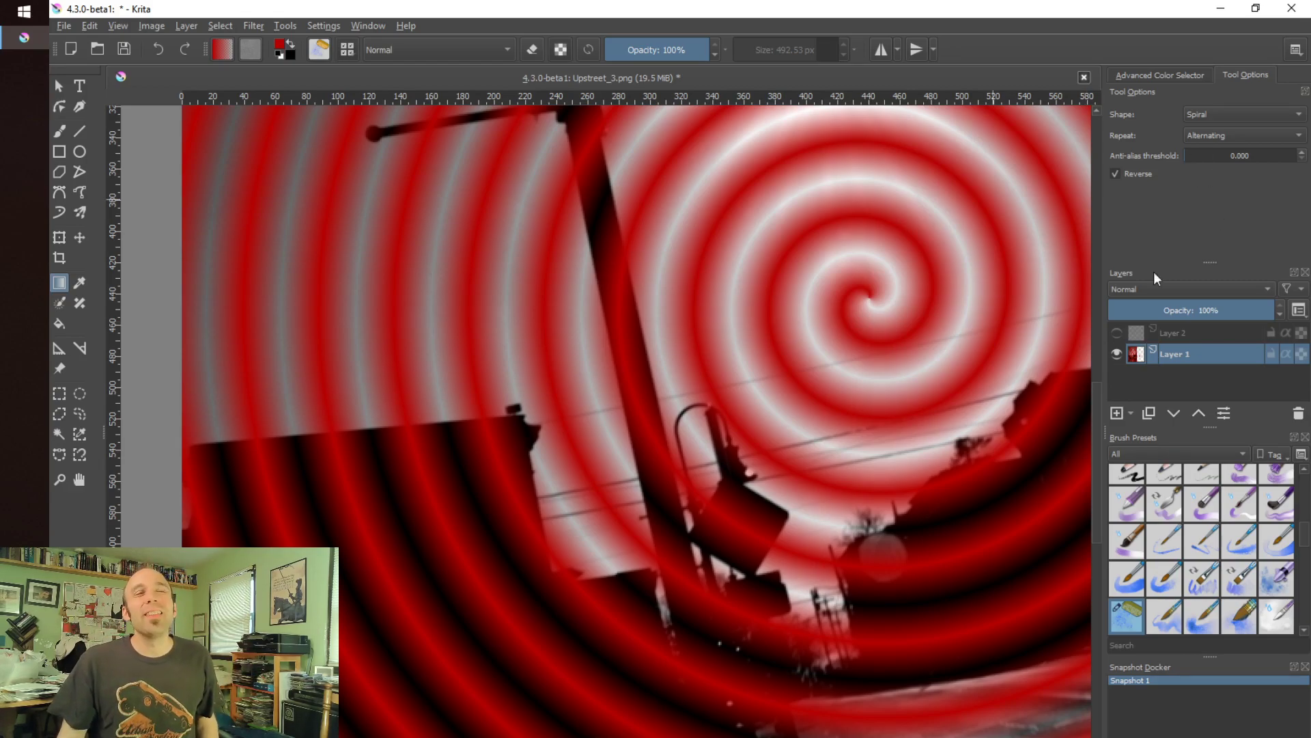
key("ctrl+z")
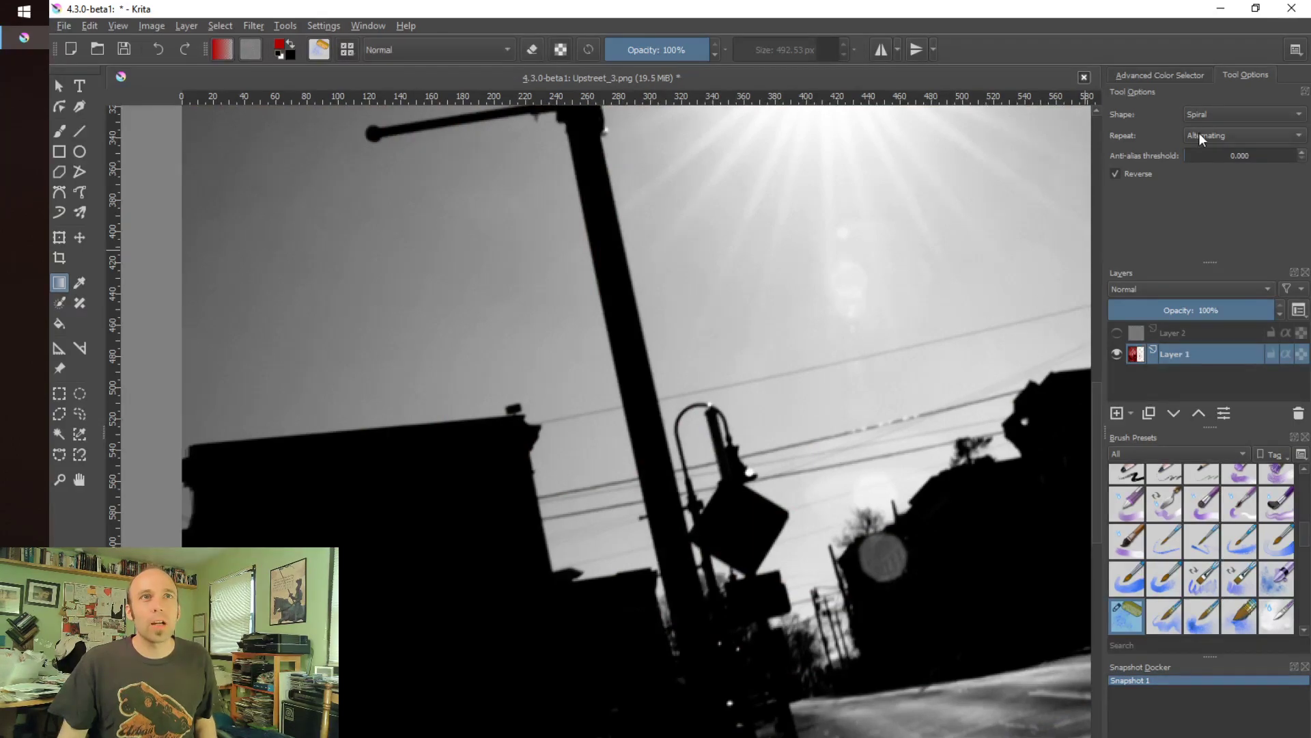
left_click(1224, 135)
left_click(1217, 135)
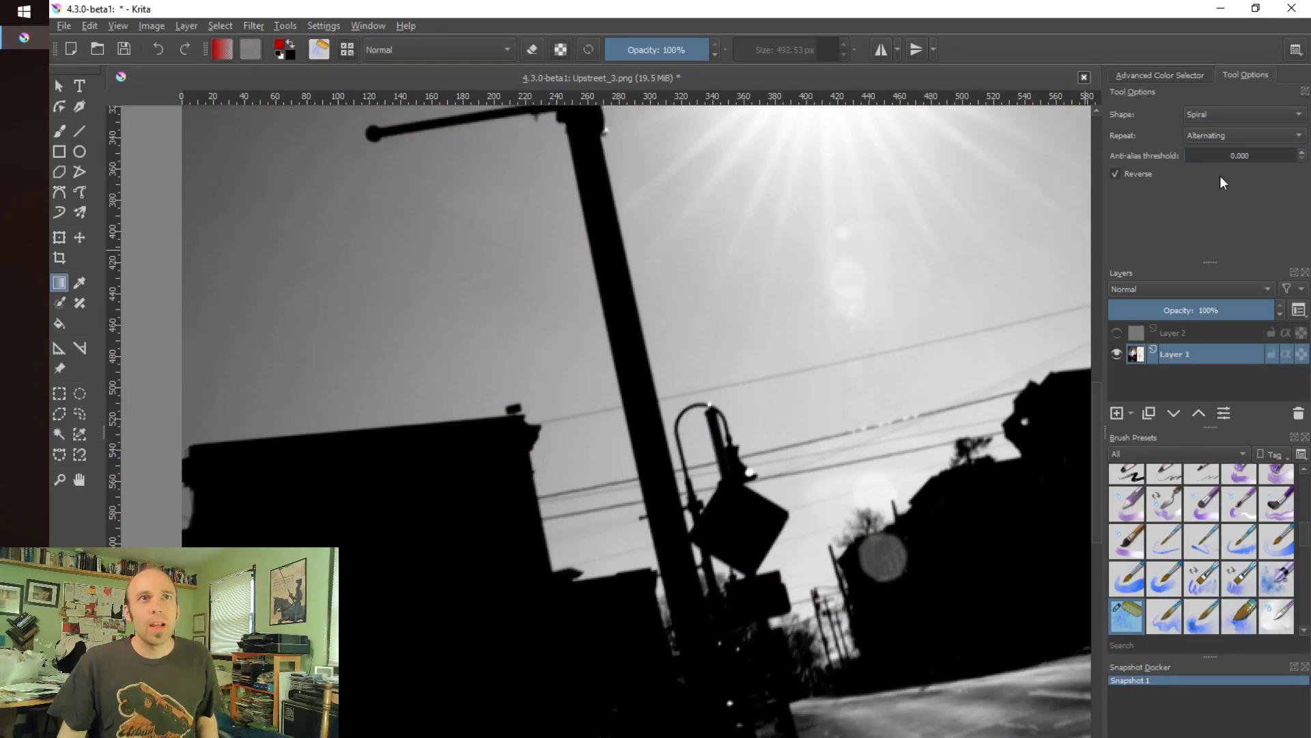
left_click(1219, 115)
left_click(1224, 84)
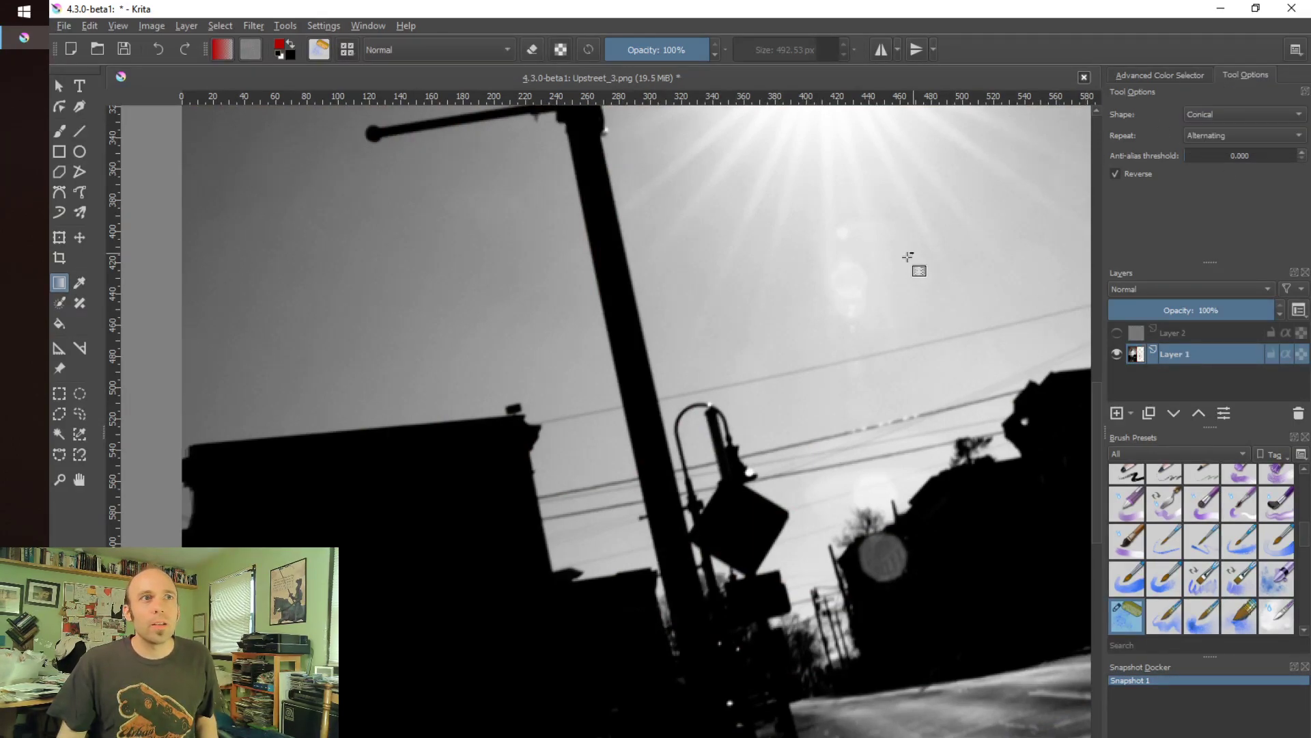
left_click_drag(912, 258, 859, 314)
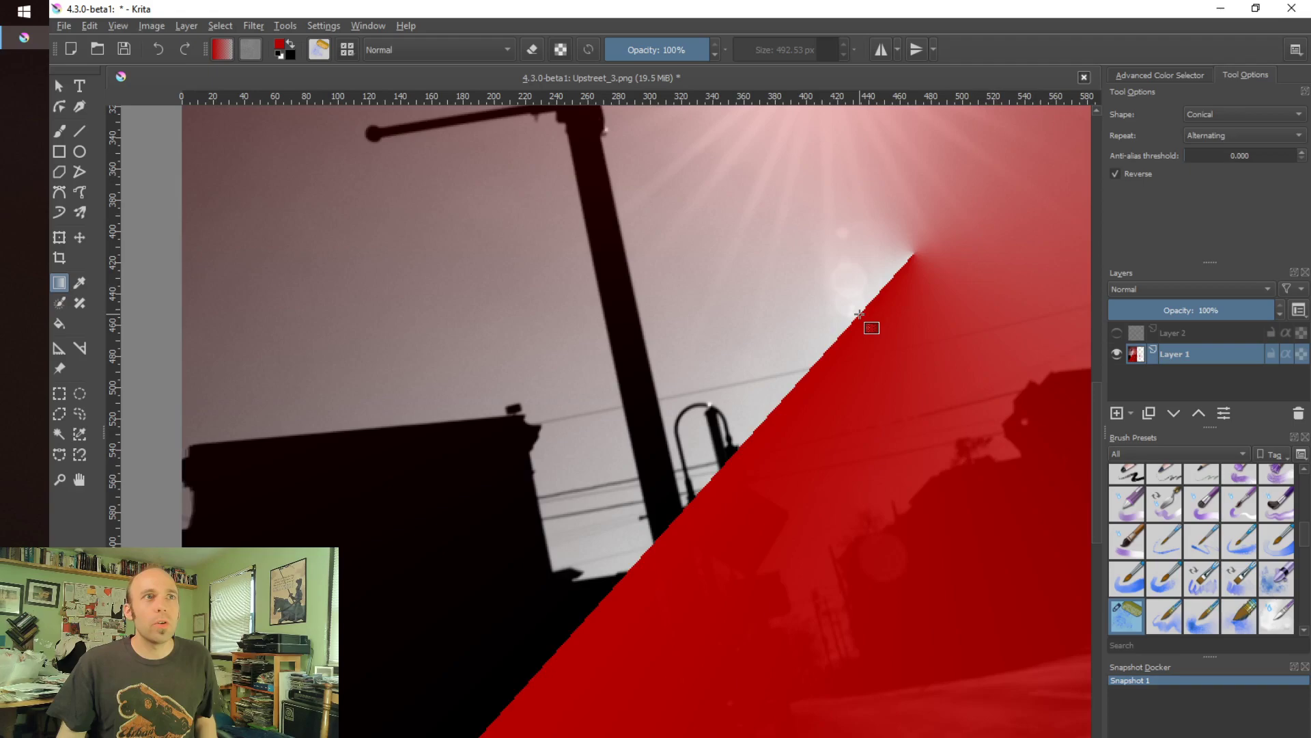
- Replace the conical gradient with red radial concentric rings drawn from the centre
left_click(1217, 114)
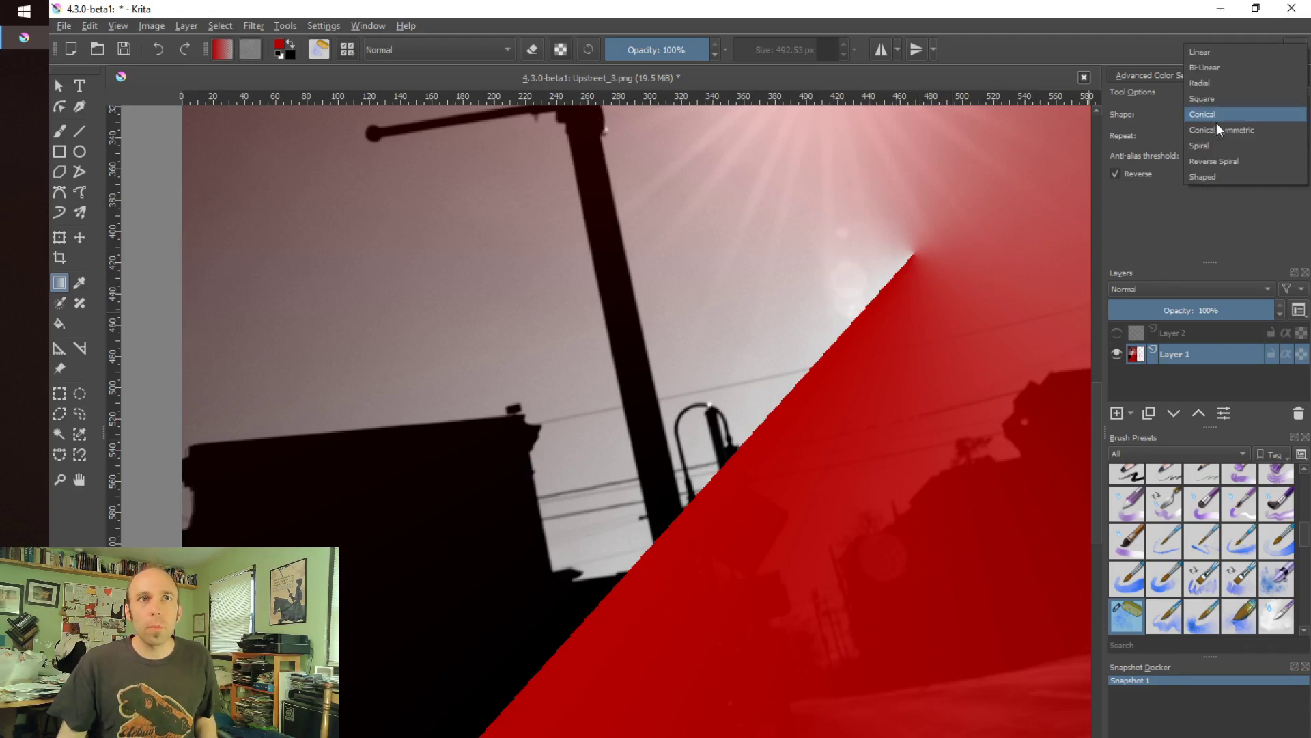
left_click(1228, 85)
key("ctrl+z")
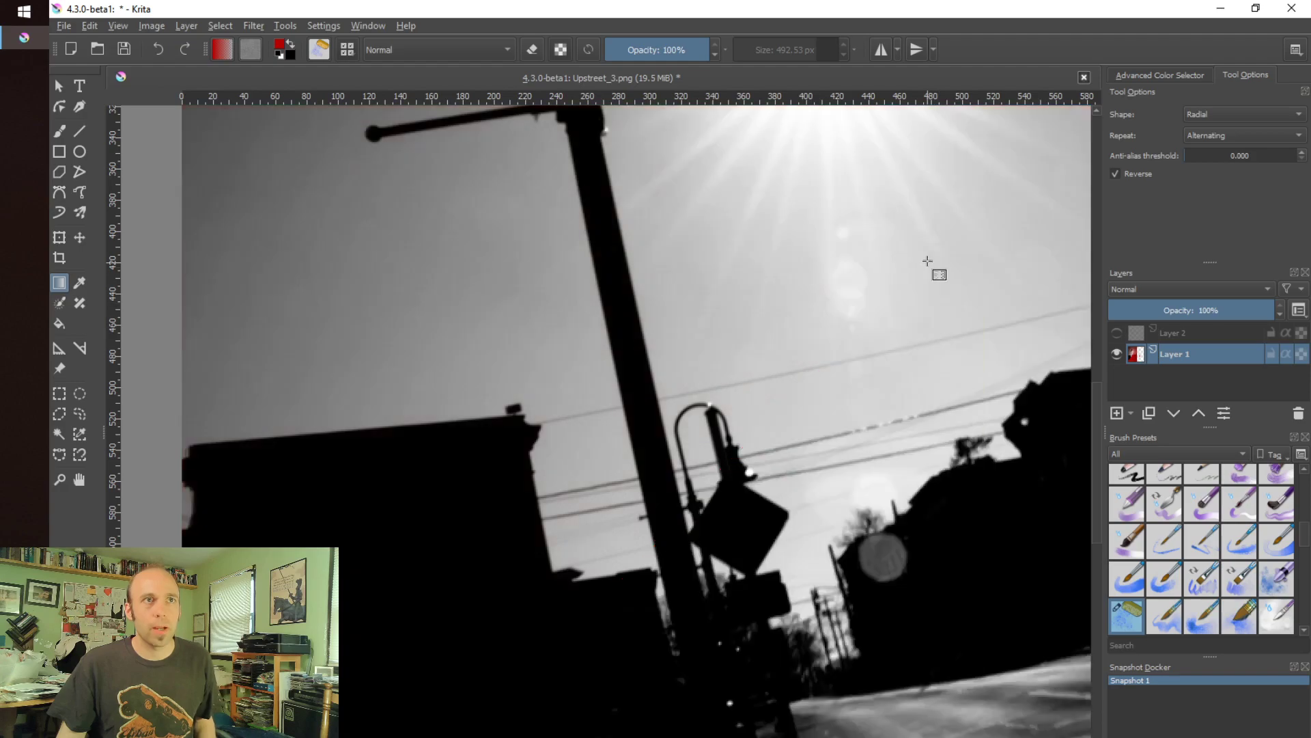
left_click_drag(908, 257, 709, 435)
key("ctrl+z")
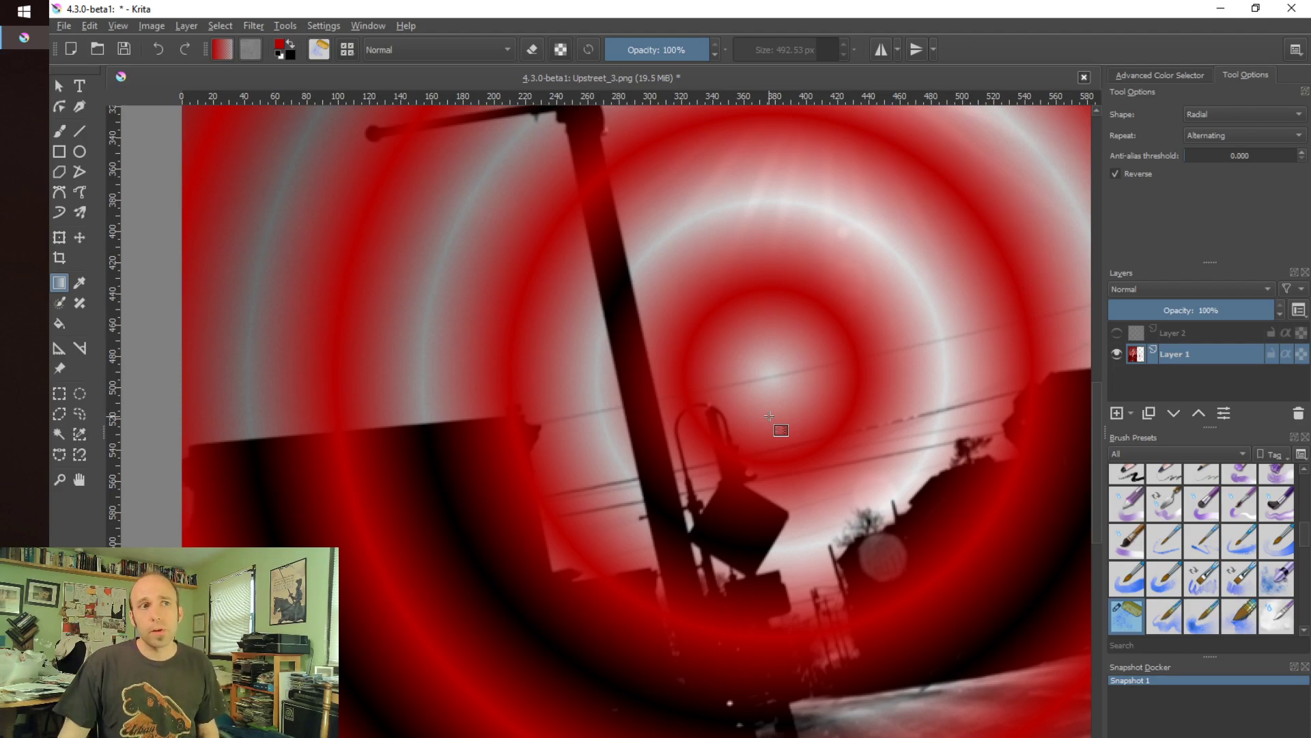
scroll(769, 415, "down", 3)
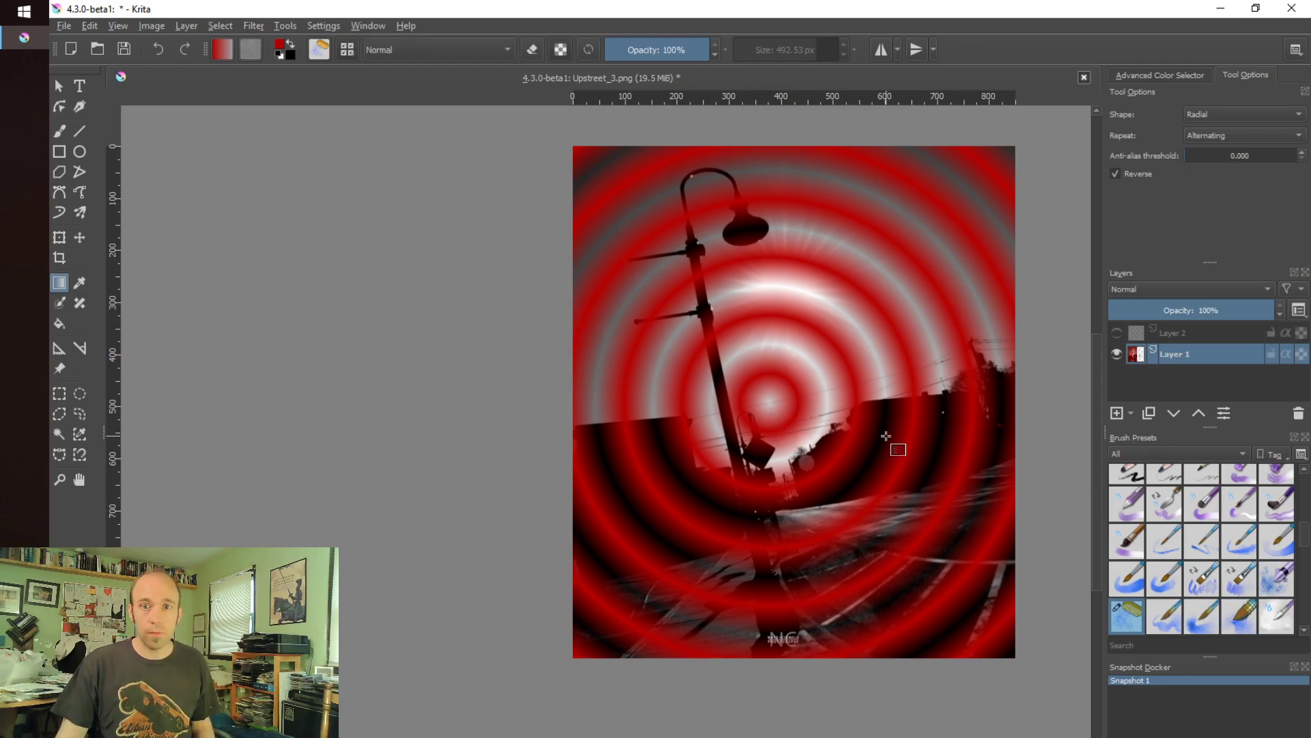
- Undo the radial gradient and dab red spatters around the sun and lower image
key("ctrl+z")
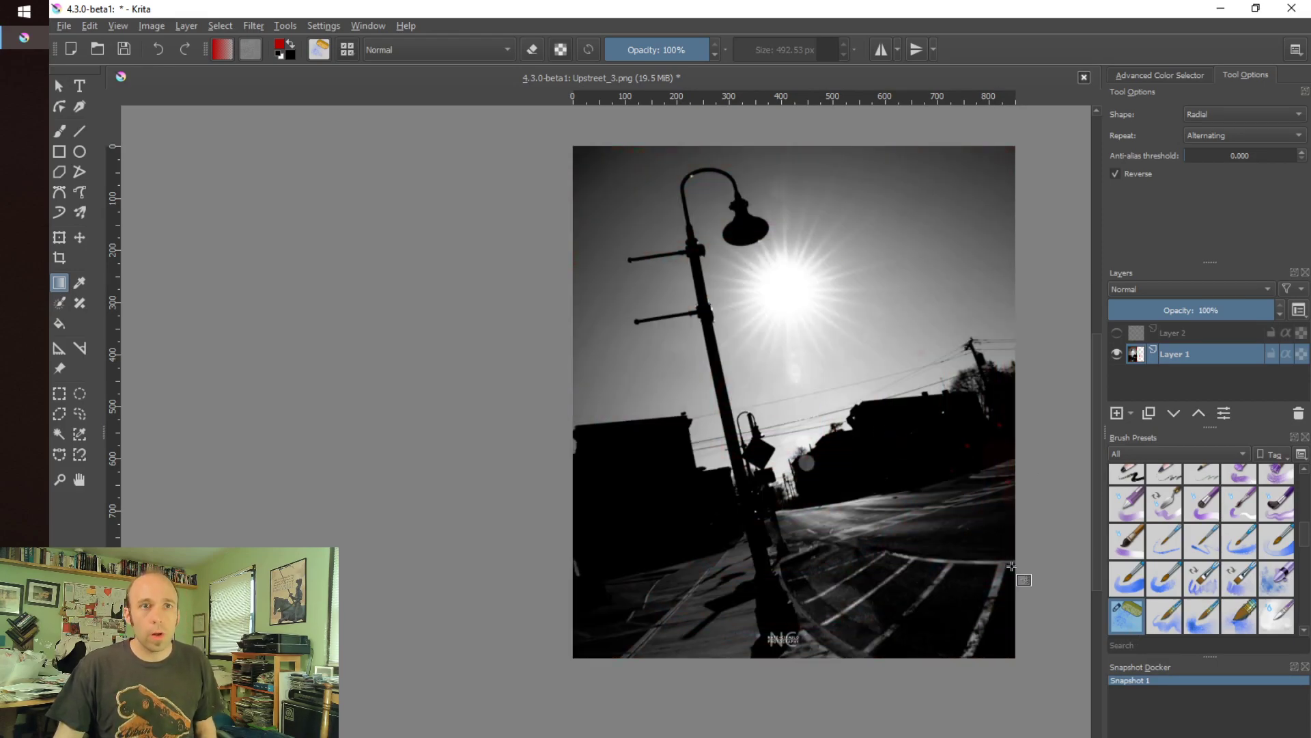
left_click(59, 129)
left_click(714, 348)
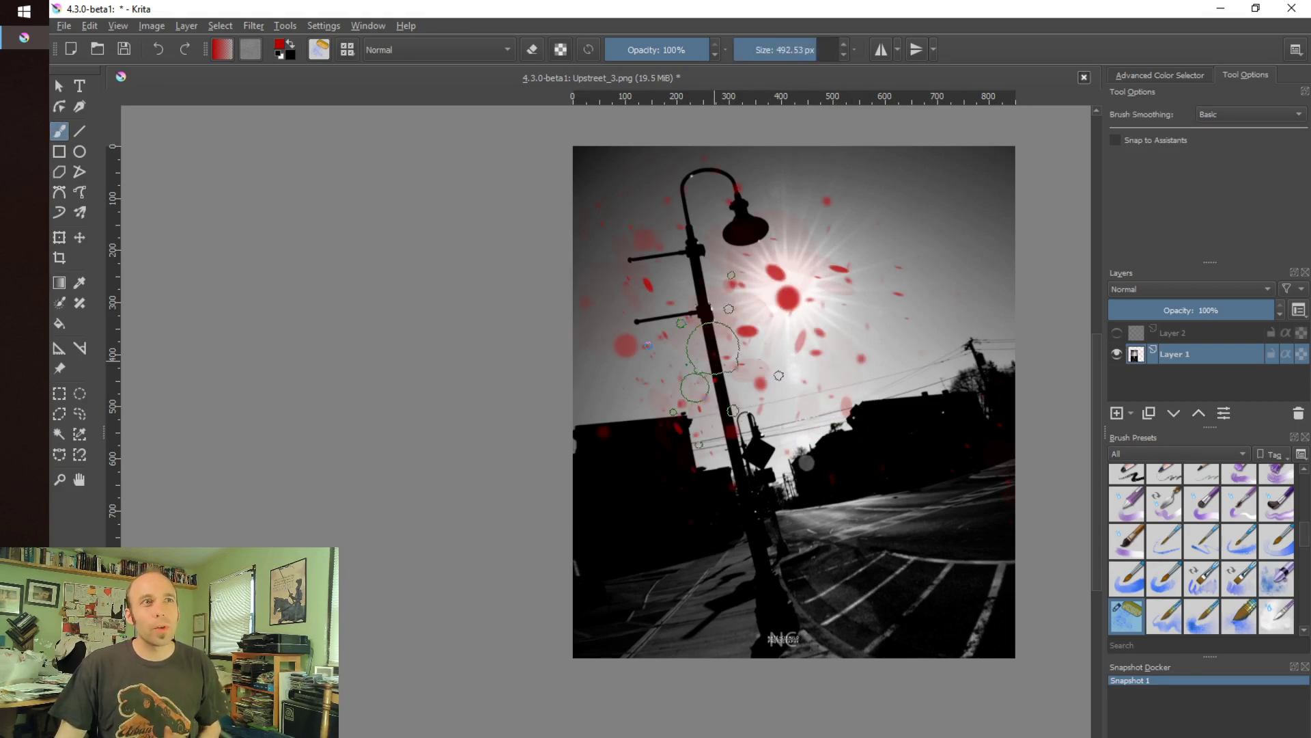
left_click(789, 439)
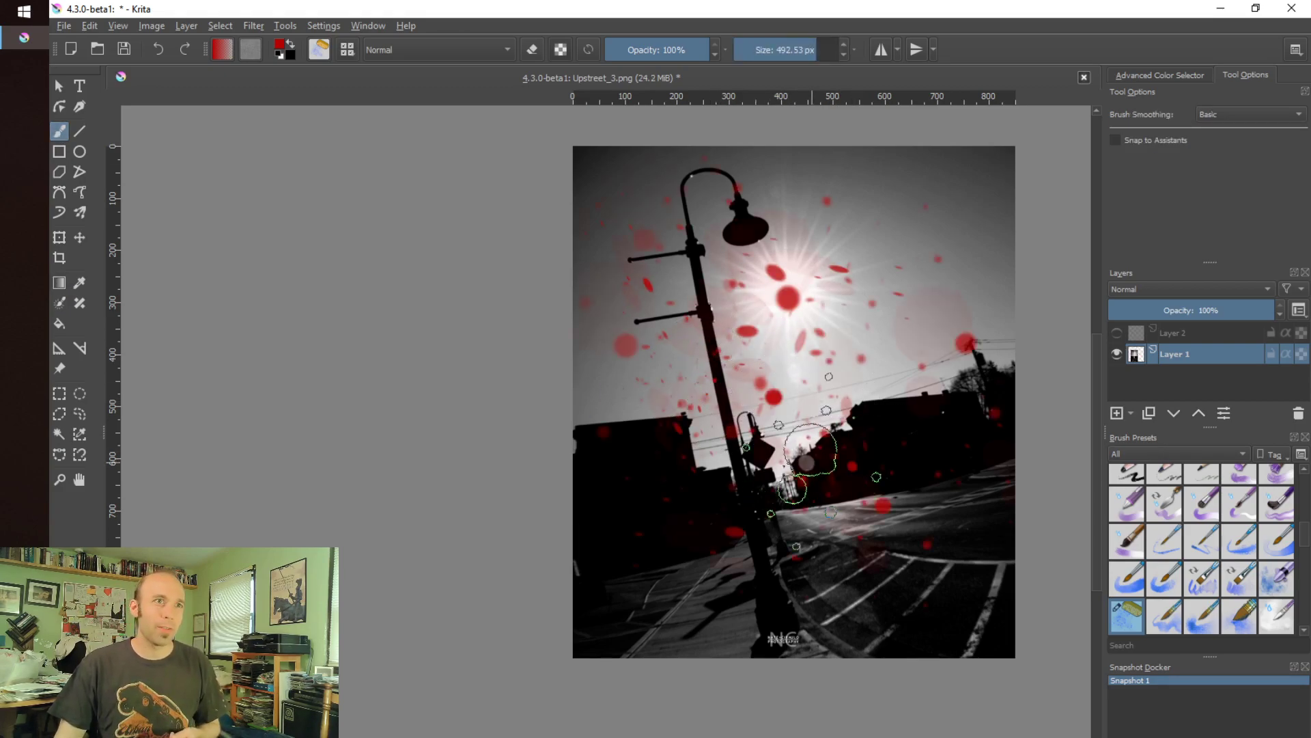
left_click(737, 523)
left_click(804, 321)
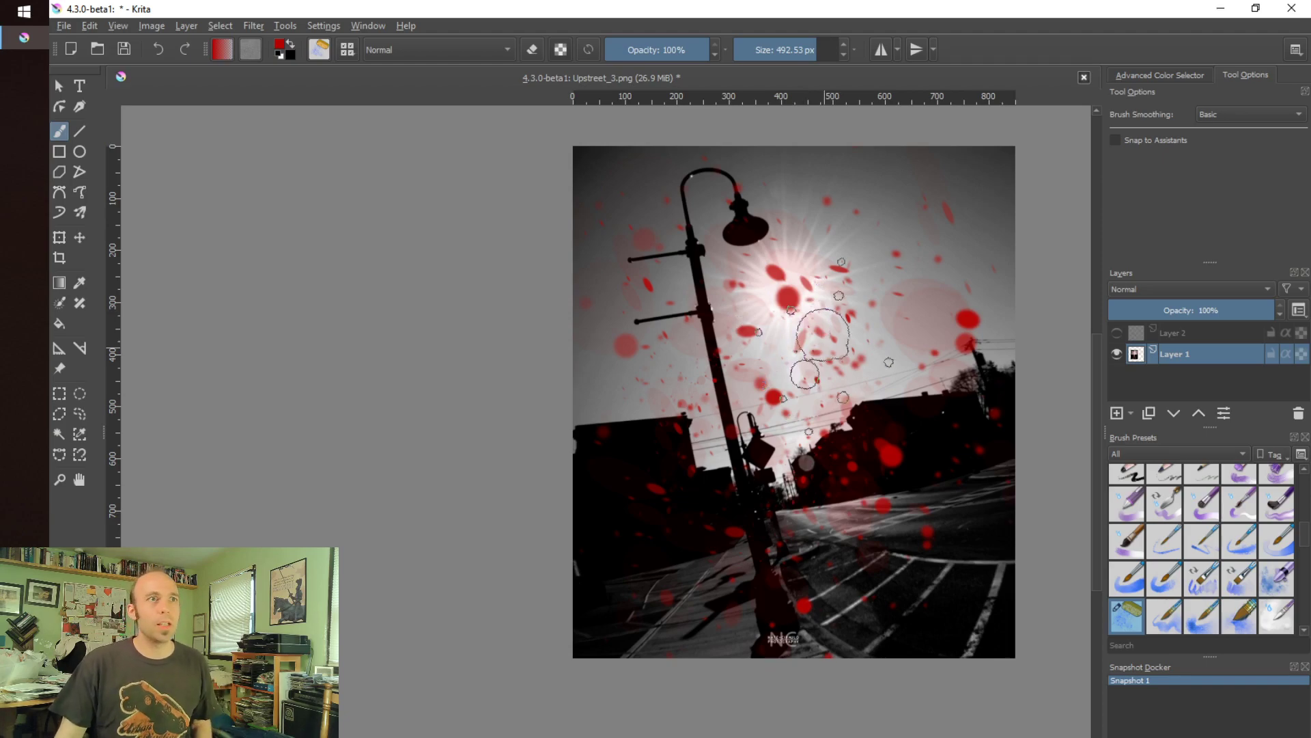
- Spray a dense red stroke across the upper image, then undo all the spatters
scroll(804, 327, "up", 5)
scroll(823, 334, "down", 5)
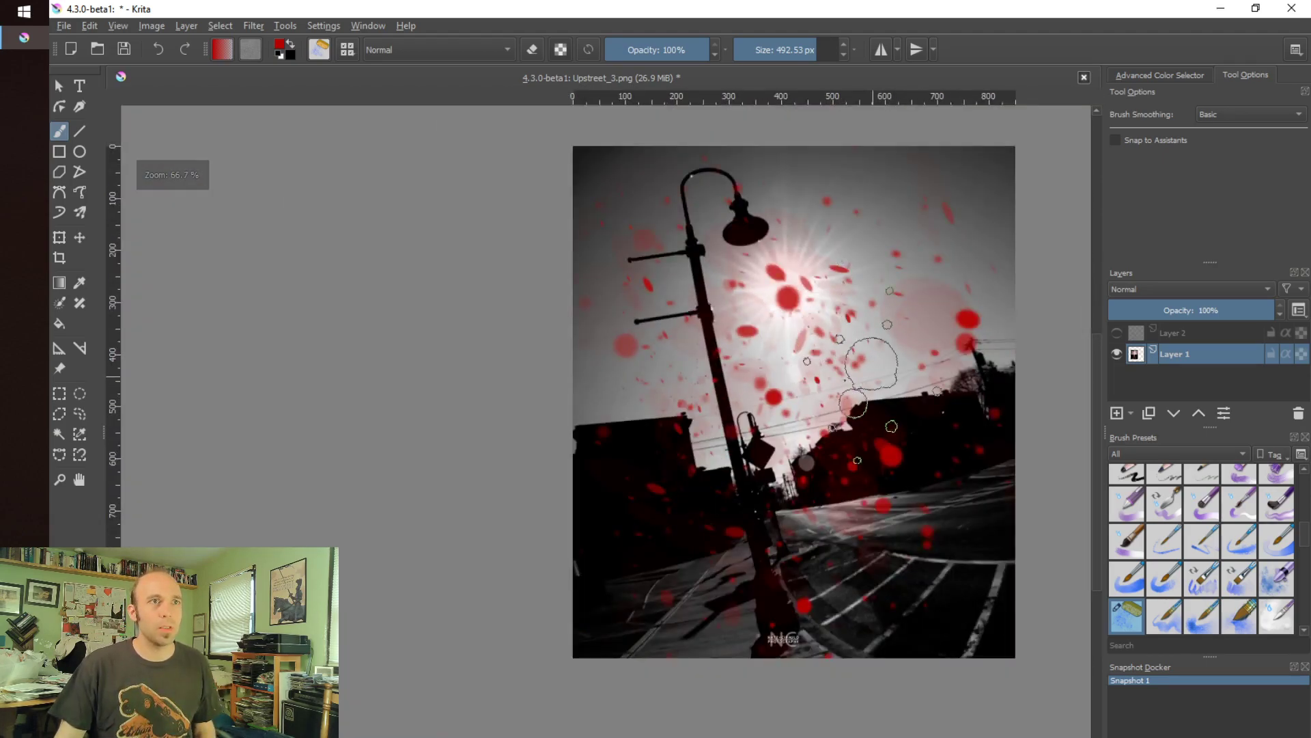
scroll(870, 346, "up", 2)
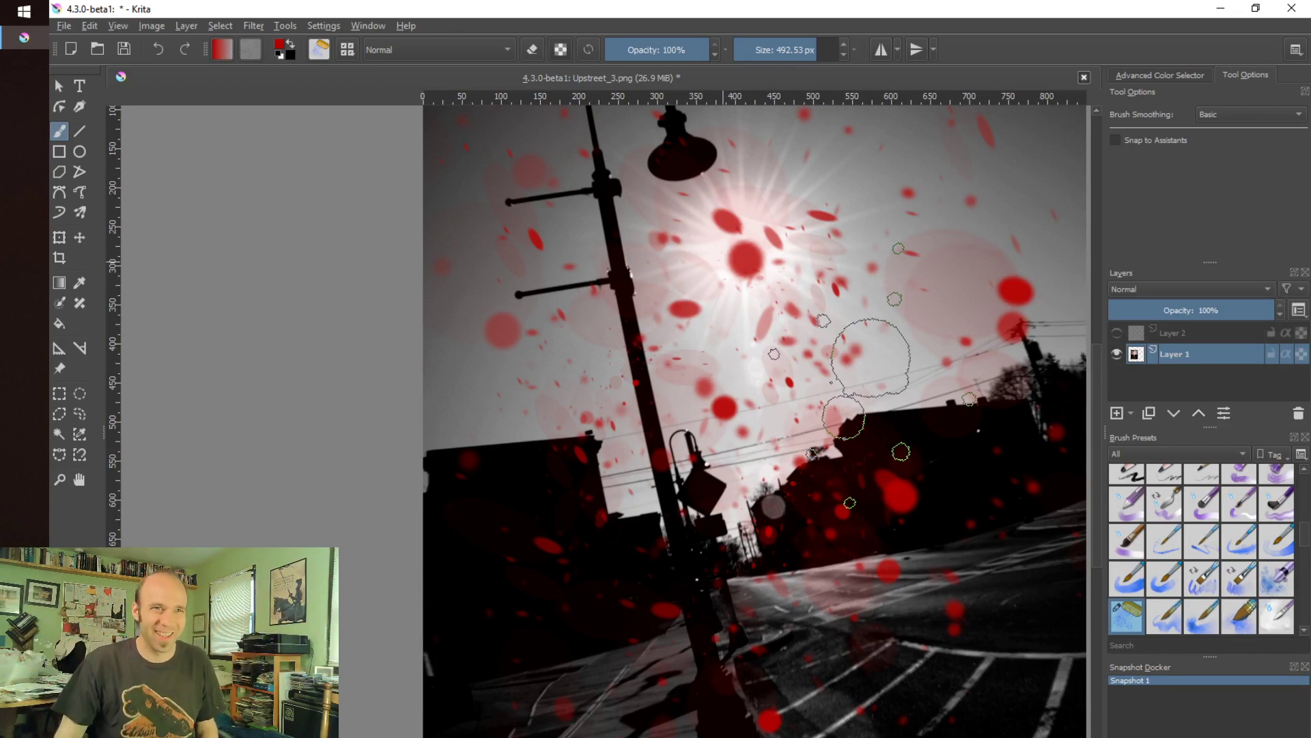
scroll(834, 435, "down", 2)
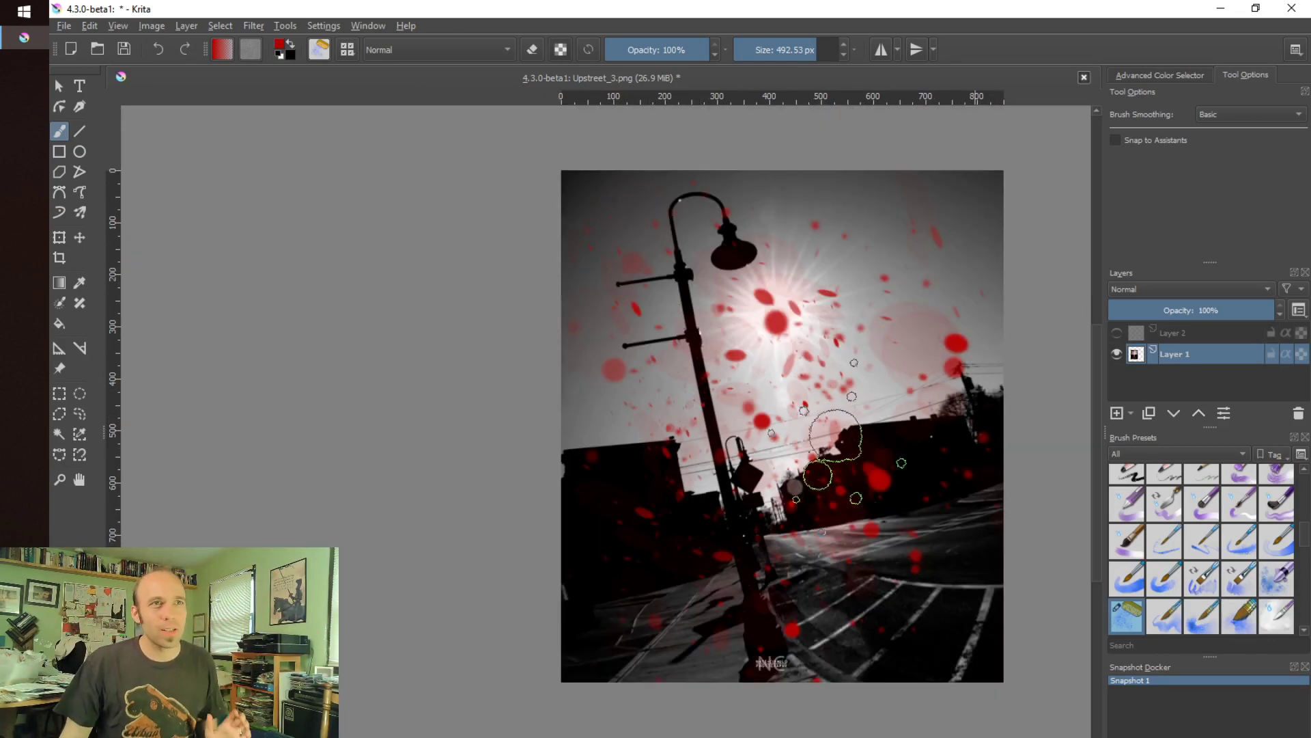
mouse_move(933, 243)
left_mouse_down()
mouse_move(608, 414)
mouse_move(596, 565)
mouse_move(916, 535)
mouse_move(721, 329)
mouse_move(899, 498)
mouse_move(853, 543)
mouse_move(990, 575)
mouse_move(1038, 574)
left_mouse_up()
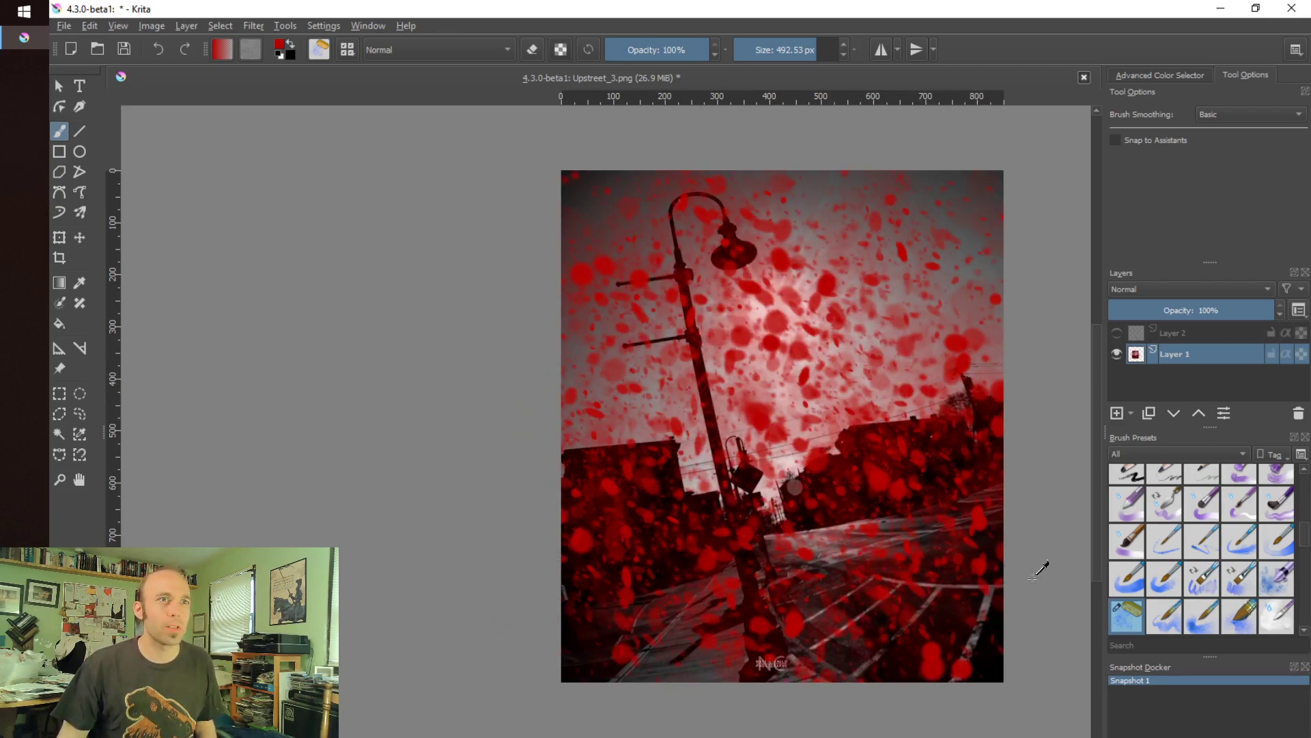
key("ctrl+z")
key("ctrl+z")
key("ctrl+z")
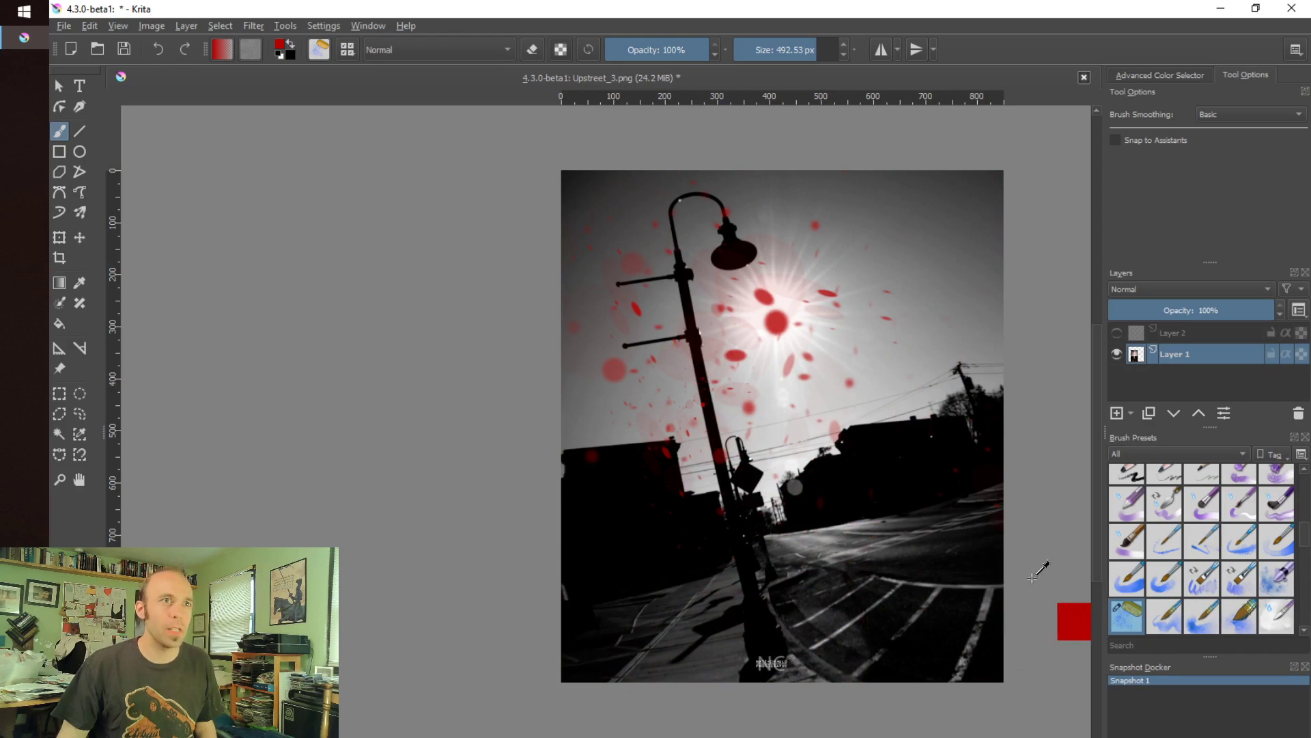
key("ctrl+z")
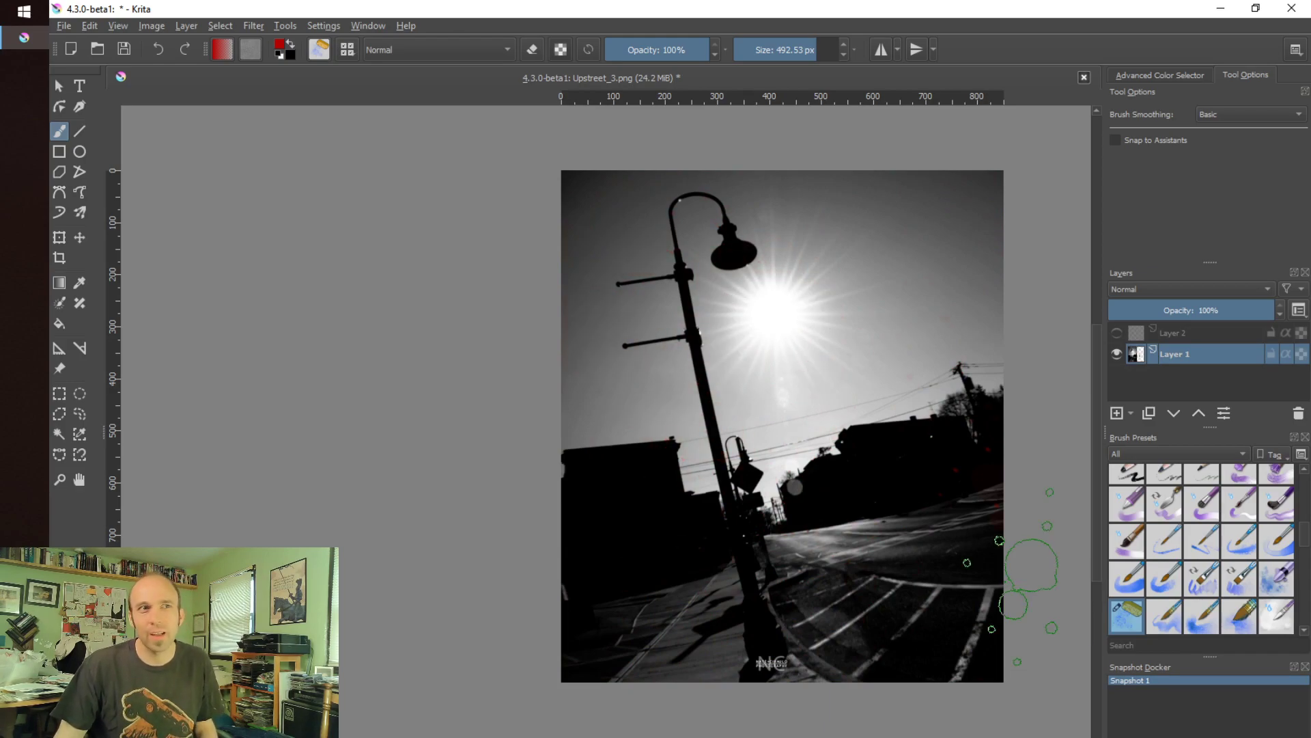